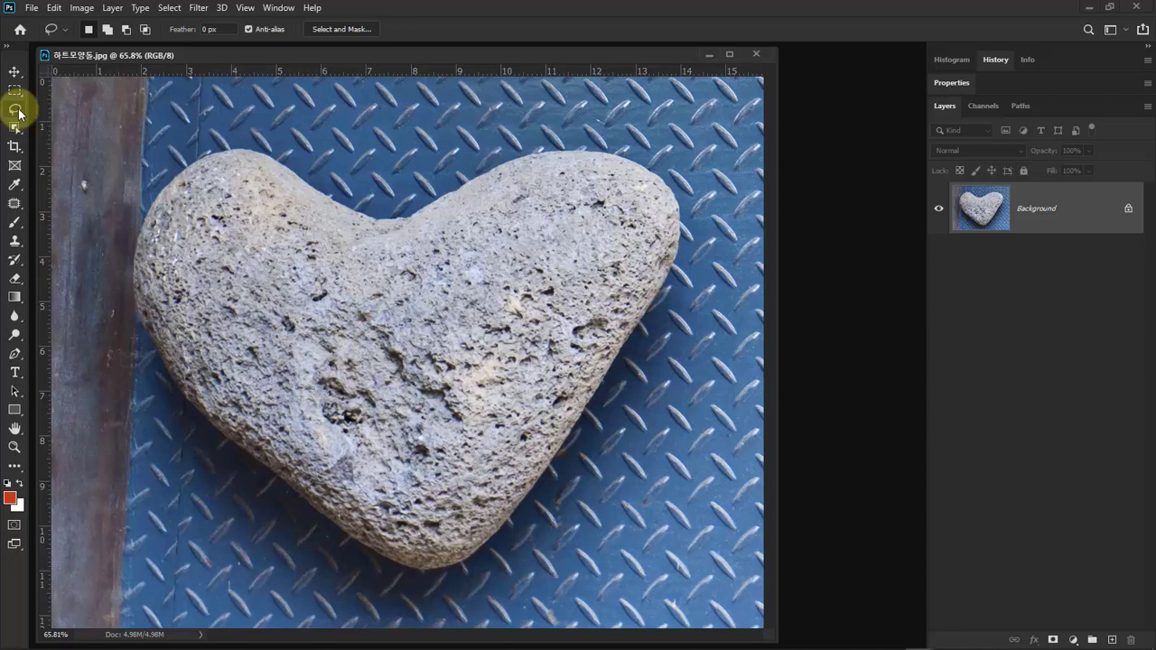
- Compare the Lasso tool's options with those of the rectangular and elliptical marquee tools
{"action": "left_click", "coordinate": [16, 111]}
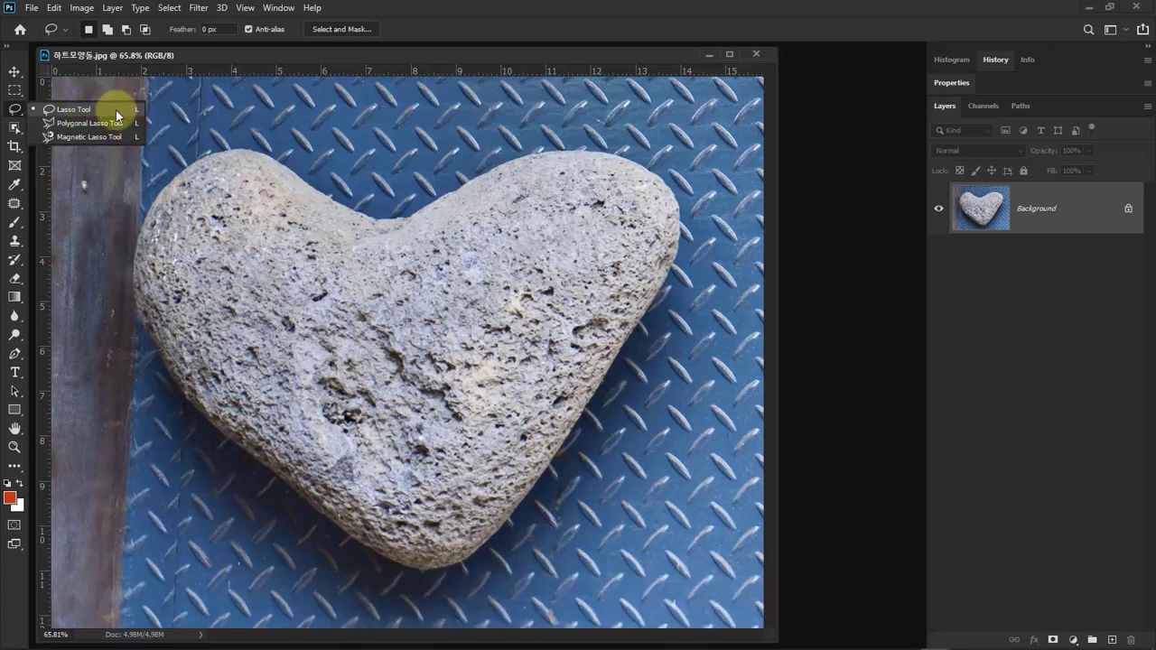
{"action": "left_click", "coordinate": [115, 111]}
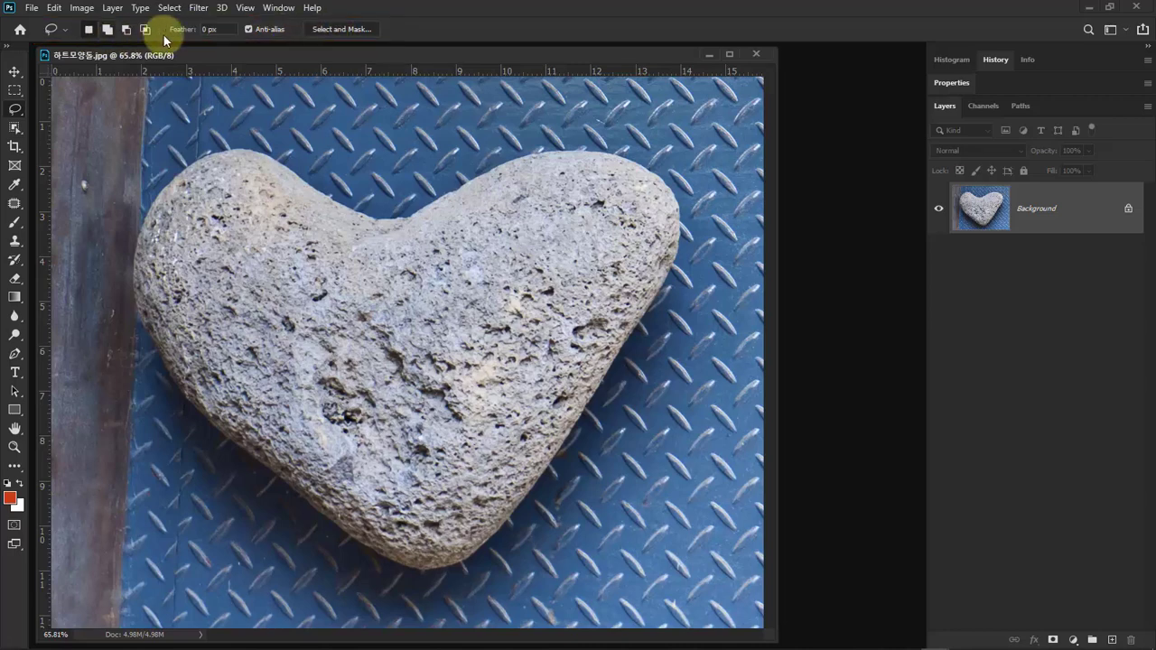
{"action": "left_click", "coordinate": [15, 91]}
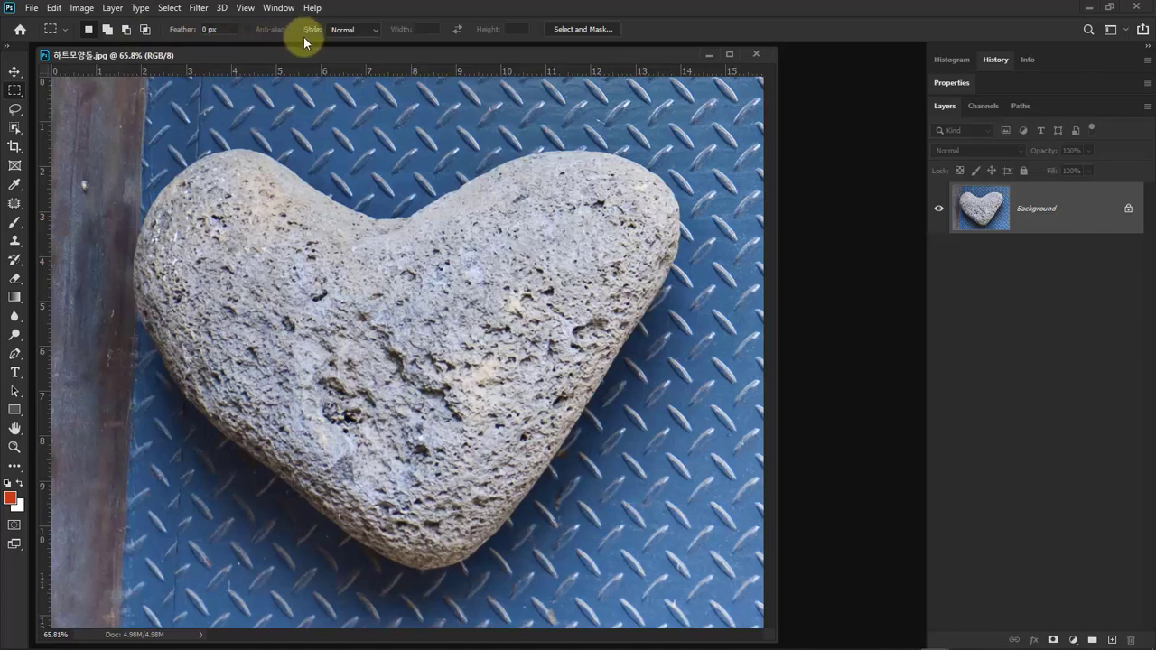
{"action": "right_click", "coordinate": [15, 92]}
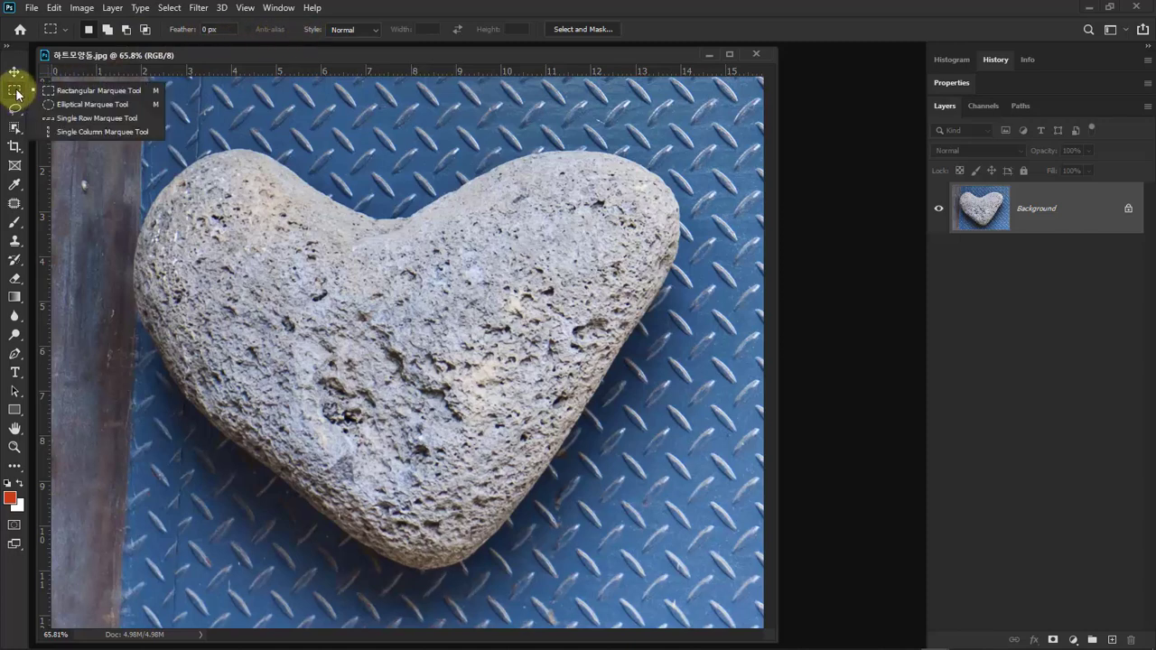
{"action": "left_click", "coordinate": [66, 105]}
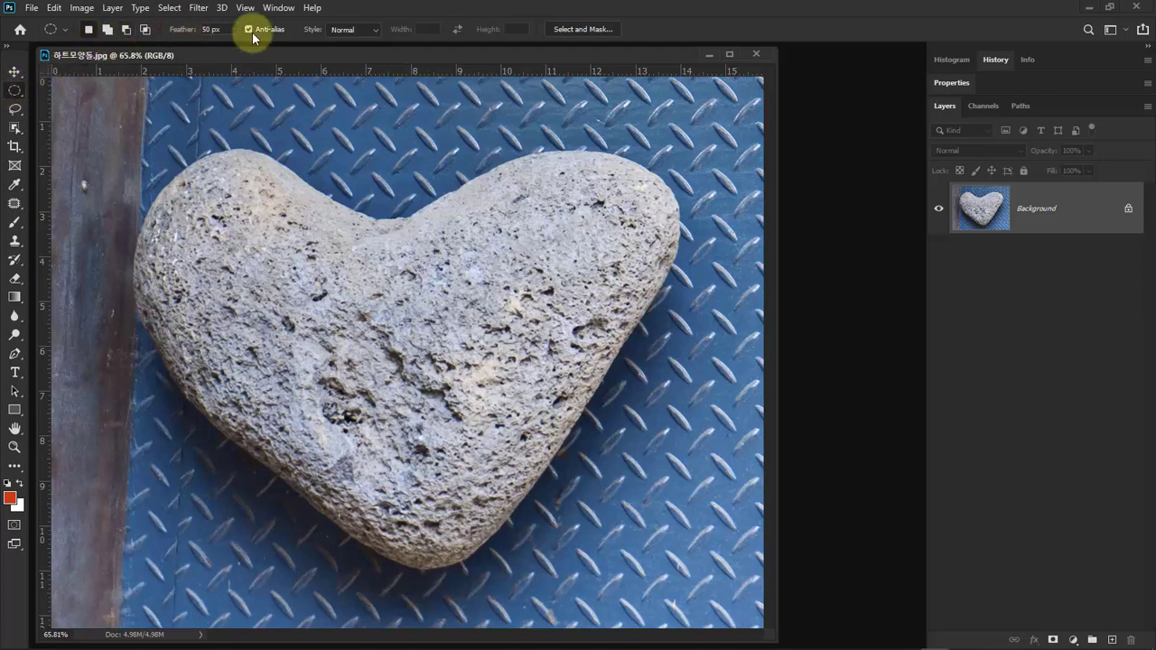
- Trace a freehand selection around the whole heart-shaped stone with the Lasso tool at 0 px feather
{"action": "left_click", "coordinate": [18, 115]}
{"action": "left_click", "coordinate": [81, 109]}
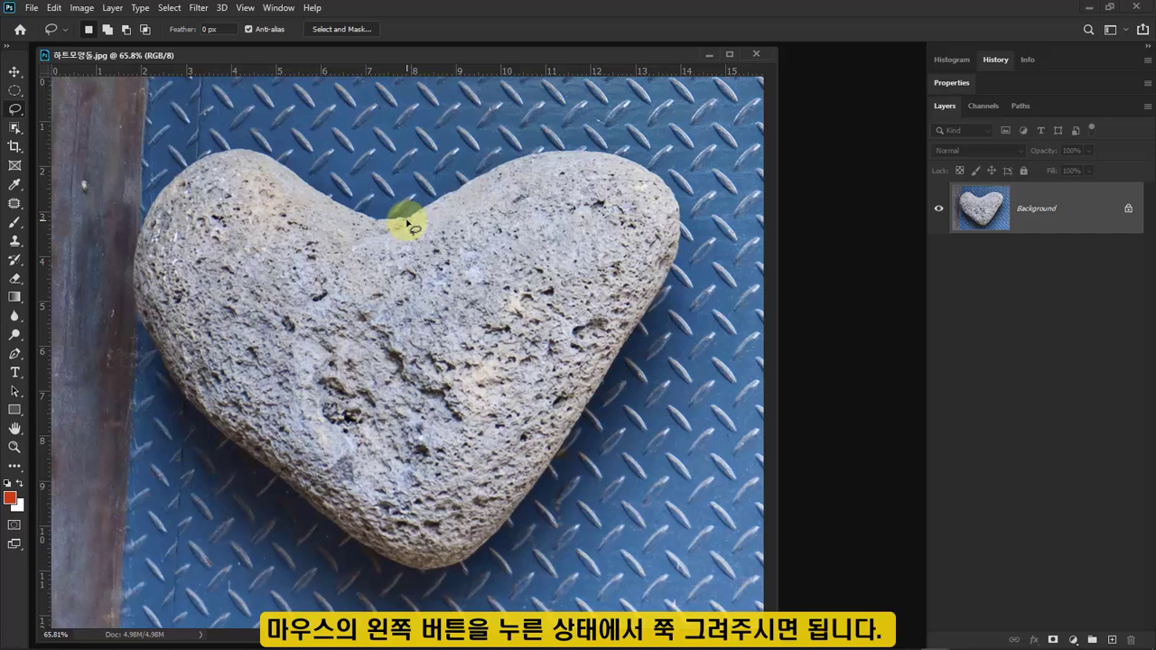
{"action": "mouse_move", "coordinate": [407, 221]}
{"action": "left_mouse_down"}
{"action": "mouse_move", "coordinate": [521, 160]}
{"action": "mouse_move", "coordinate": [604, 157]}
{"action": "mouse_move", "coordinate": [665, 191]}
{"action": "mouse_move", "coordinate": [676, 237]}
{"action": "mouse_move", "coordinate": [610, 368]}
{"action": "mouse_move", "coordinate": [495, 533]}
{"action": "mouse_move", "coordinate": [459, 561]}
{"action": "mouse_move", "coordinate": [416, 571]}
{"action": "mouse_move", "coordinate": [352, 539]}
{"action": "mouse_move", "coordinate": [249, 456]}
{"action": "mouse_move", "coordinate": [153, 345]}
{"action": "mouse_move", "coordinate": [137, 259]}
{"action": "mouse_move", "coordinate": [172, 186]}
{"action": "mouse_move", "coordinate": [236, 157]}
{"action": "mouse_move", "coordinate": [265, 168]}
{"action": "mouse_move", "coordinate": [393, 224]}
{"action": "mouse_move", "coordinate": [621, 360]}
{"action": "left_mouse_up"}
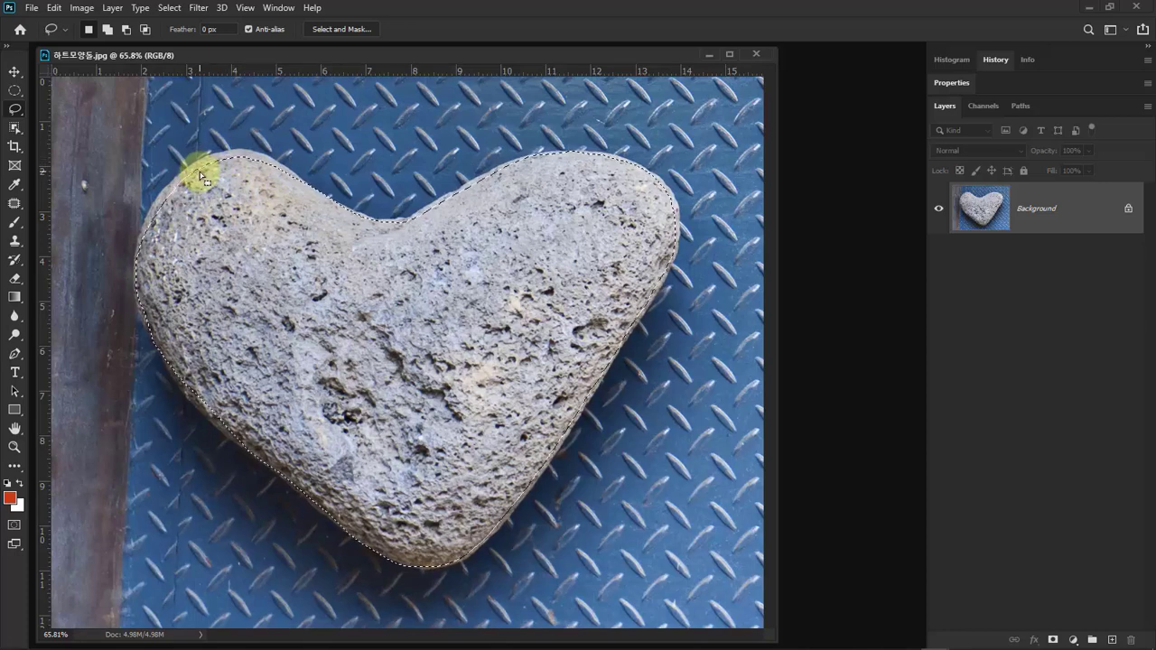
- Add the missed edge strips along the top and outer side of the stone's left lobe to the selection
{"action": "key", "text": "ctrl+plus"}
{"action": "key", "text": "ctrl+plus"}
{"action": "key", "text": "ctrl+plus"}
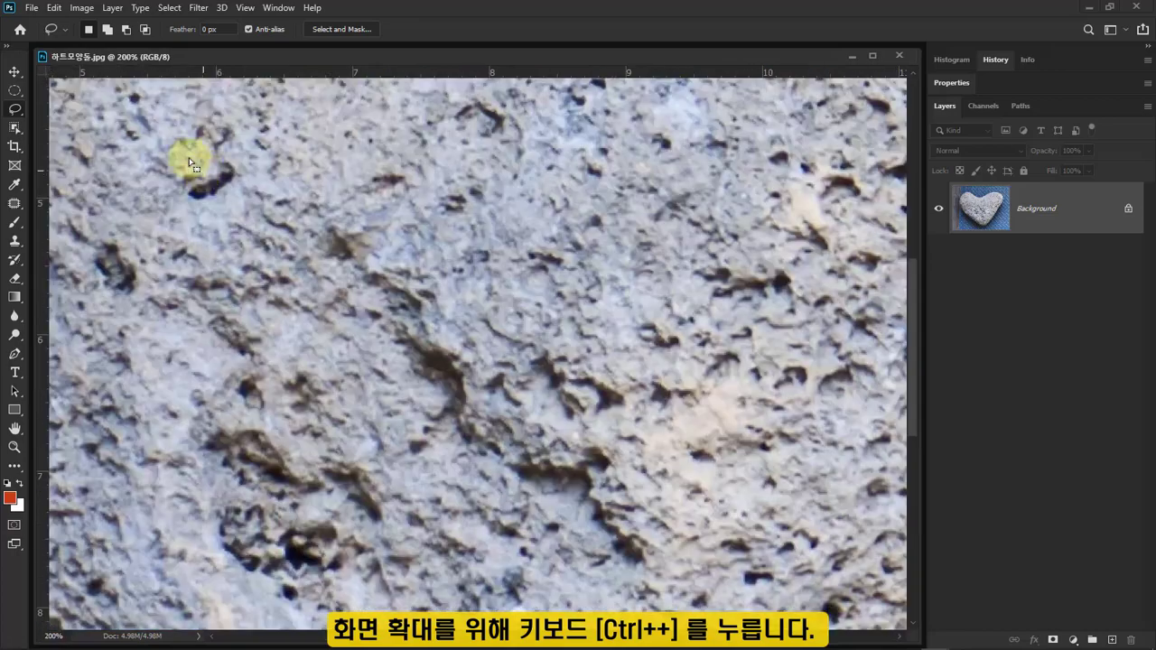
{"action": "left_click_drag", "start_coordinate": [189, 160], "coordinate": [645, 547]}
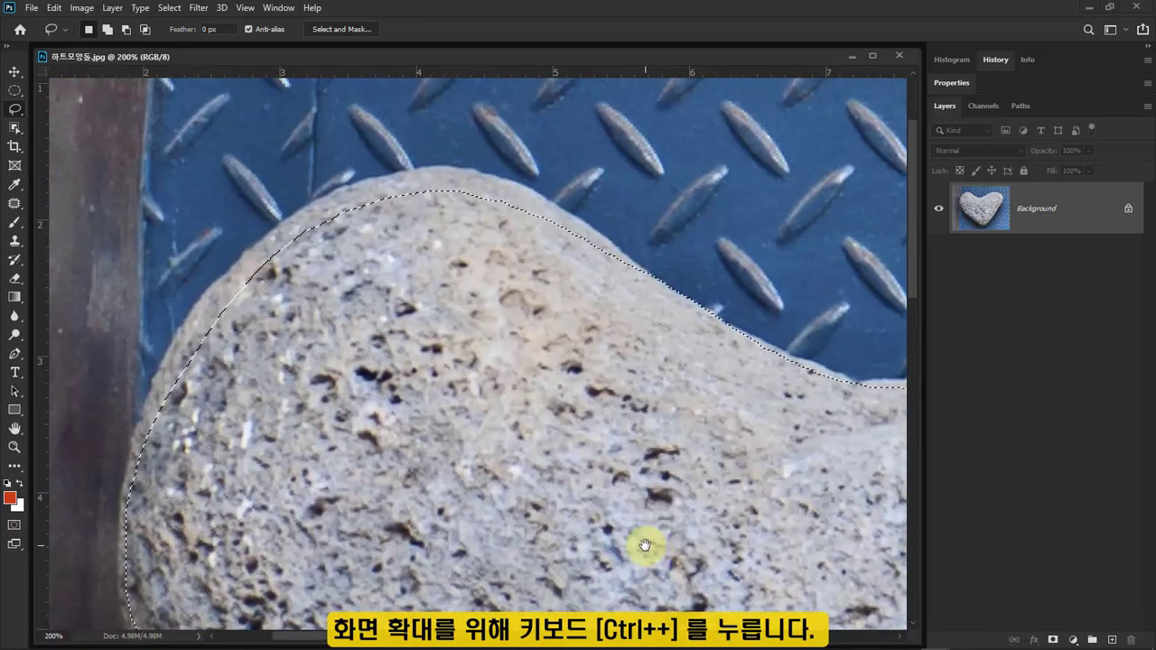
{"action": "left_click_drag", "start_coordinate": [465, 377], "coordinate": [376, 284]}
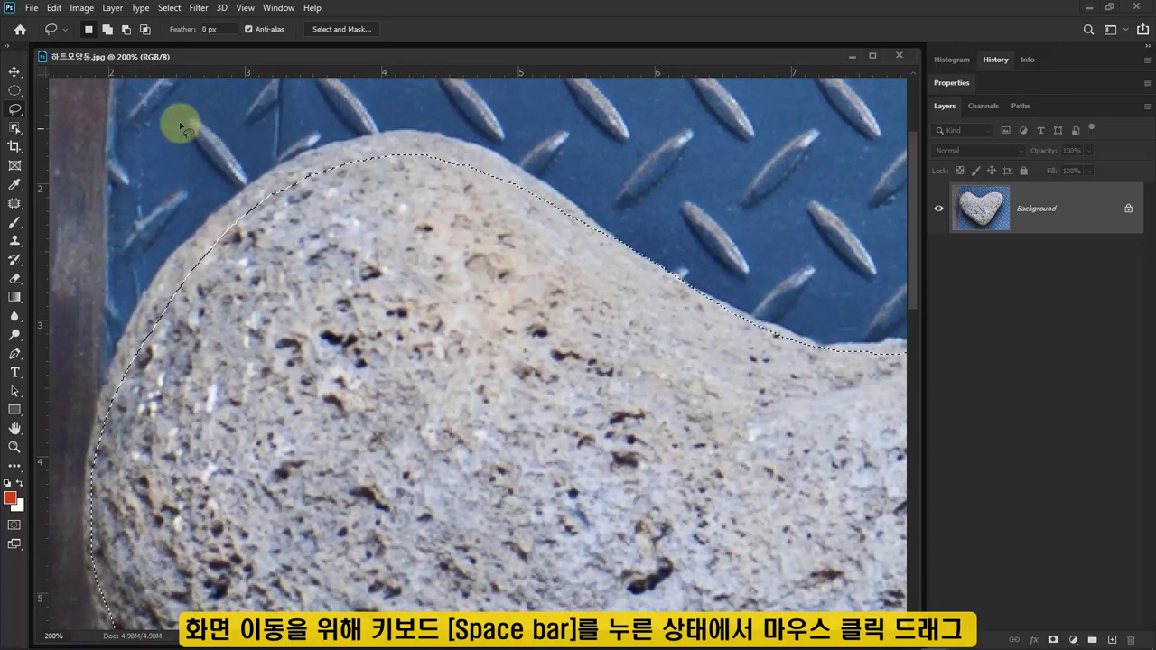
{"action": "left_click", "coordinate": [106, 29]}
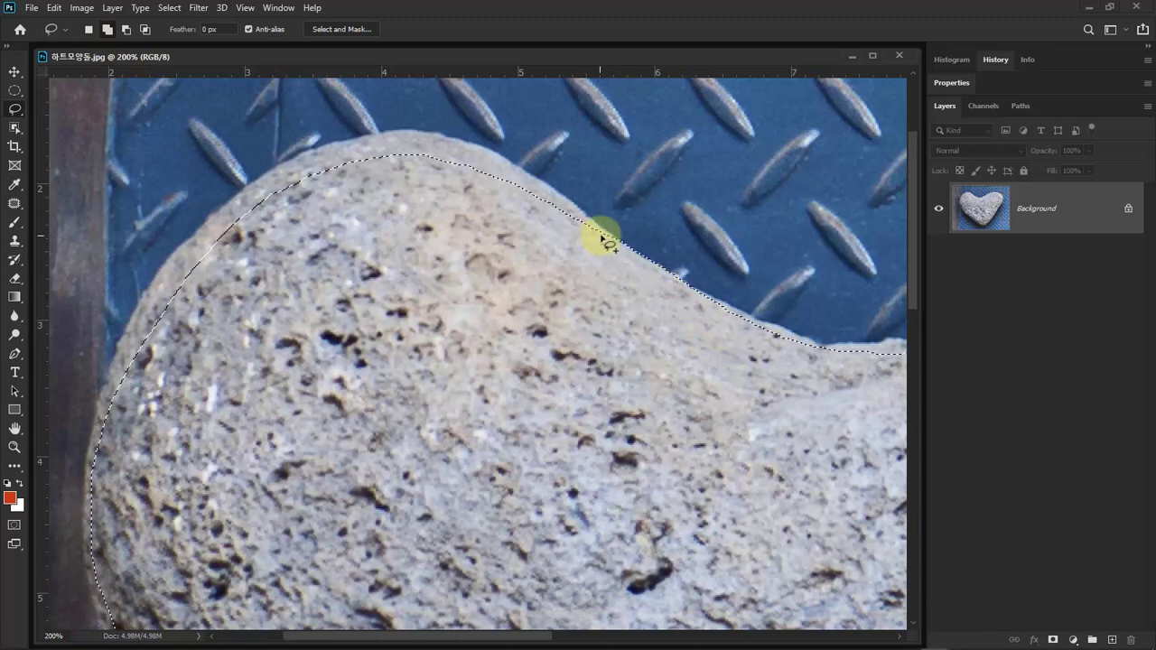
{"action": "mouse_move", "coordinate": [522, 177]}
{"action": "left_mouse_down"}
{"action": "mouse_move", "coordinate": [454, 146]}
{"action": "mouse_move", "coordinate": [338, 146]}
{"action": "mouse_move", "coordinate": [223, 221]}
{"action": "mouse_move", "coordinate": [187, 290]}
{"action": "mouse_move", "coordinate": [340, 391]}
{"action": "mouse_move", "coordinate": [572, 358]}
{"action": "mouse_move", "coordinate": [599, 238]}
{"action": "left_mouse_up"}
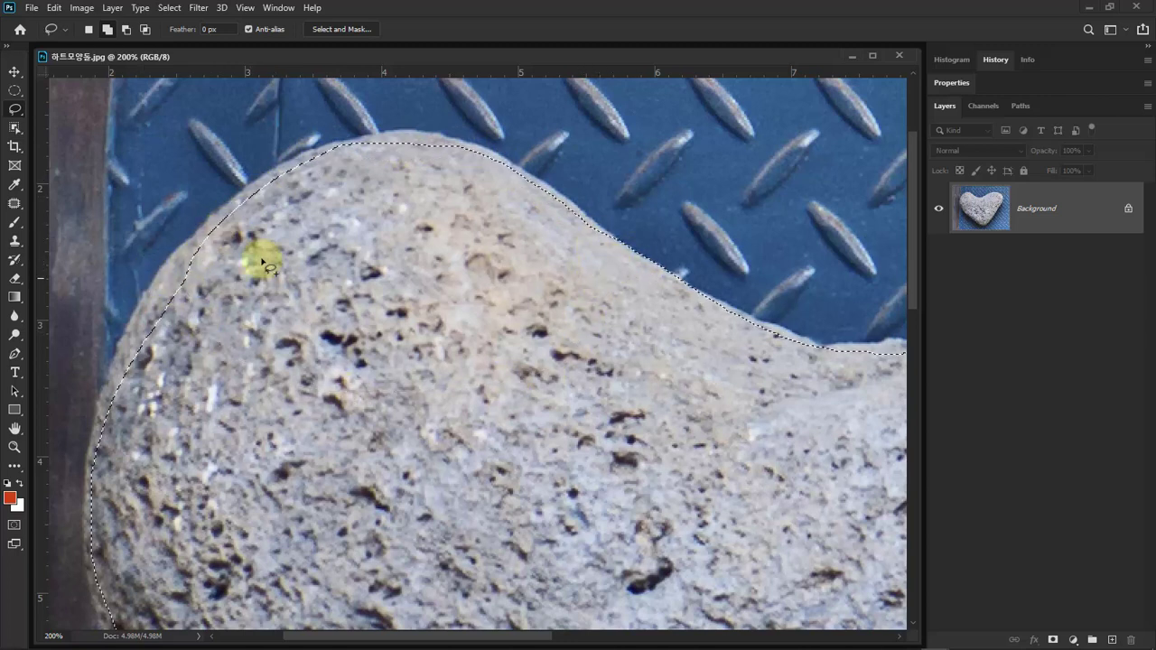
{"action": "mouse_move", "coordinate": [297, 169]}
{"action": "left_mouse_down"}
{"action": "mouse_move", "coordinate": [221, 218]}
{"action": "mouse_move", "coordinate": [166, 281]}
{"action": "mouse_move", "coordinate": [126, 357]}
{"action": "mouse_move", "coordinate": [139, 425]}
{"action": "mouse_move", "coordinate": [250, 345]}
{"action": "mouse_move", "coordinate": [274, 186]}
{"action": "left_mouse_up"}
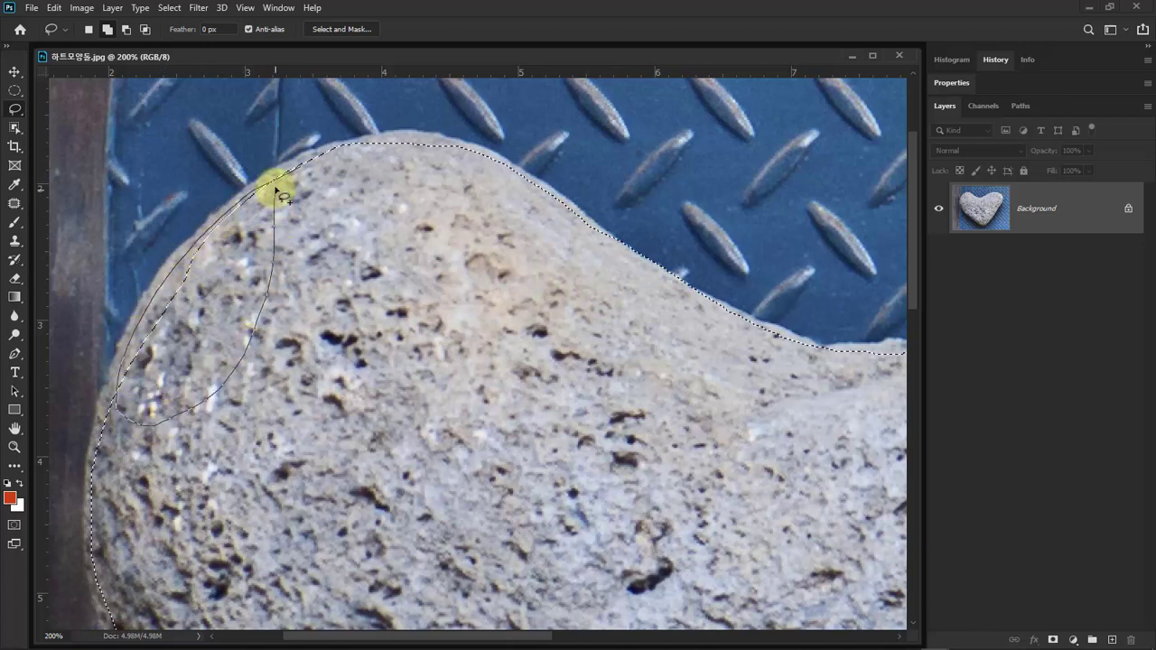
{"action": "mouse_move", "coordinate": [163, 289]}
{"action": "left_mouse_down"}
{"action": "mouse_move", "coordinate": [97, 427]}
{"action": "mouse_move", "coordinate": [98, 501]}
{"action": "mouse_move", "coordinate": [137, 505]}
{"action": "mouse_move", "coordinate": [187, 452]}
{"action": "mouse_move", "coordinate": [200, 325]}
{"action": "mouse_move", "coordinate": [162, 285]}
{"action": "left_mouse_up"}
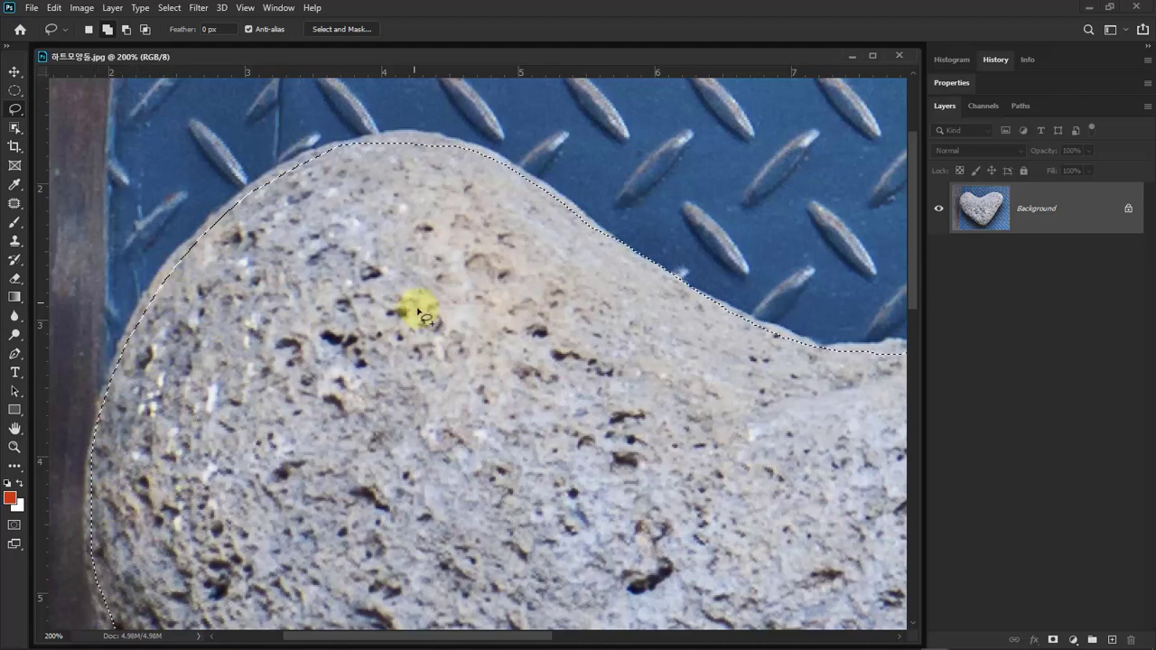
- Subtract the sliver of blue background along the left lobe's inner slope from the lasso selection
{"action": "key", "text": "space"}
{"action": "left_click_drag", "start_coordinate": [611, 341], "coordinate": [490, 297]}
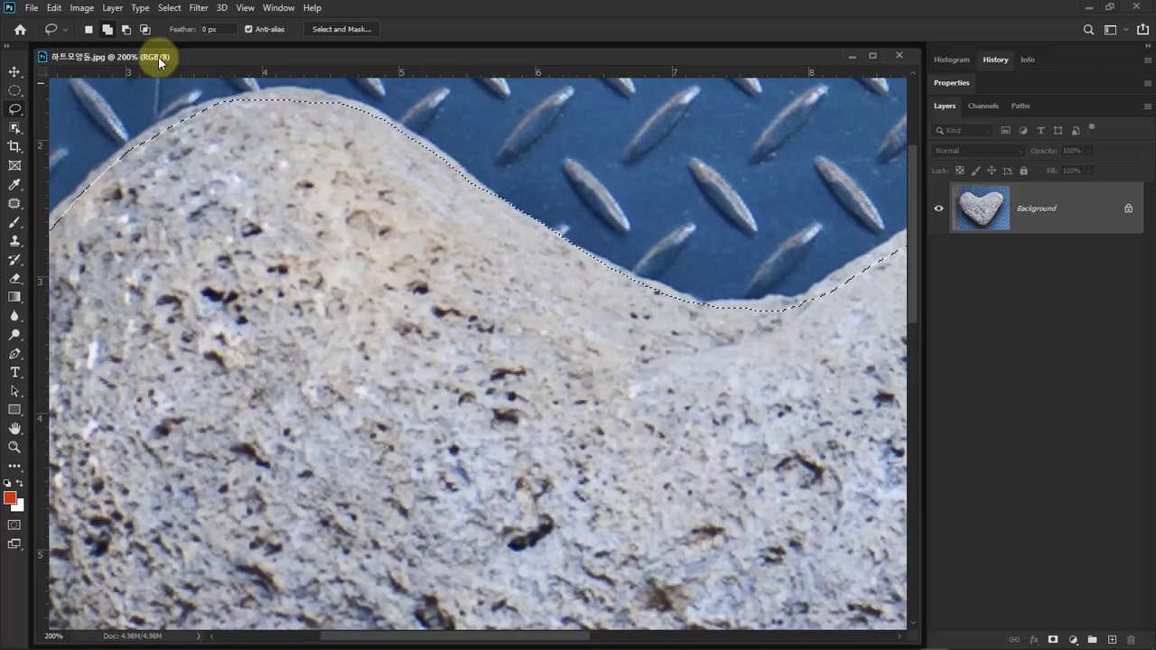
{"action": "left_click", "coordinate": [125, 29]}
{"action": "mouse_move", "coordinate": [451, 161]}
{"action": "left_mouse_down"}
{"action": "mouse_move", "coordinate": [582, 257]}
{"action": "mouse_move", "coordinate": [633, 278]}
{"action": "mouse_move", "coordinate": [673, 260]}
{"action": "mouse_move", "coordinate": [612, 169]}
{"action": "mouse_move", "coordinate": [524, 154]}
{"action": "left_mouse_up"}
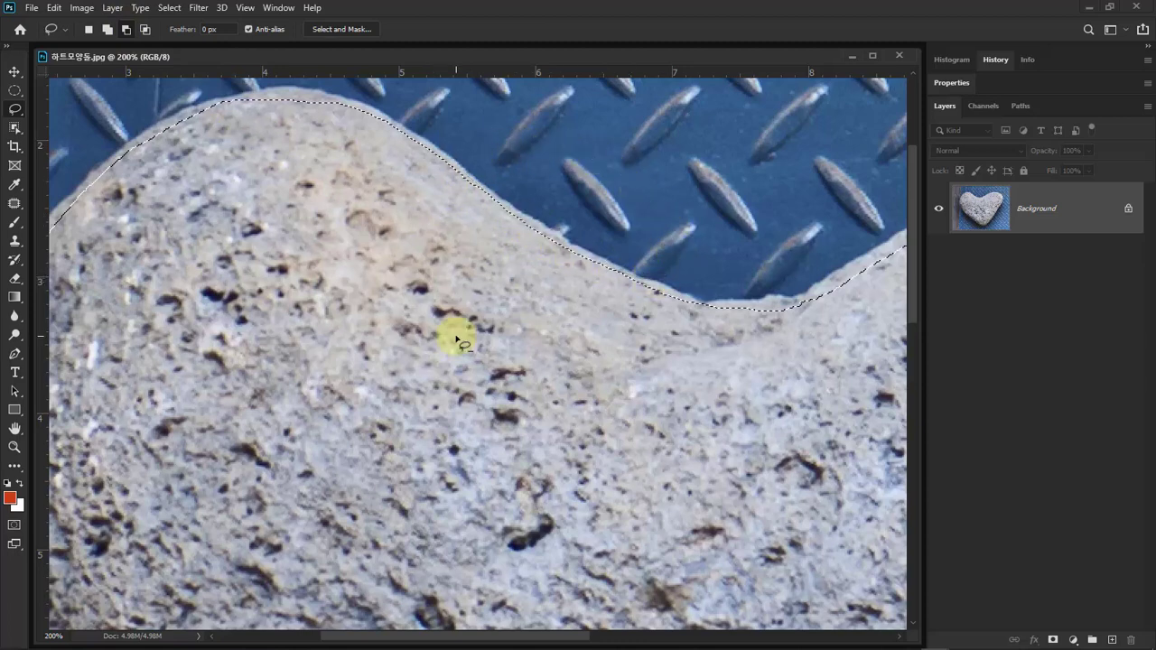
- Add the missed stone edge just right of the heart's central notch to the selection
{"action": "left_click_drag", "start_coordinate": [422, 319], "coordinate": [182, 260]}
{"action": "left_click", "coordinate": [107, 30]}
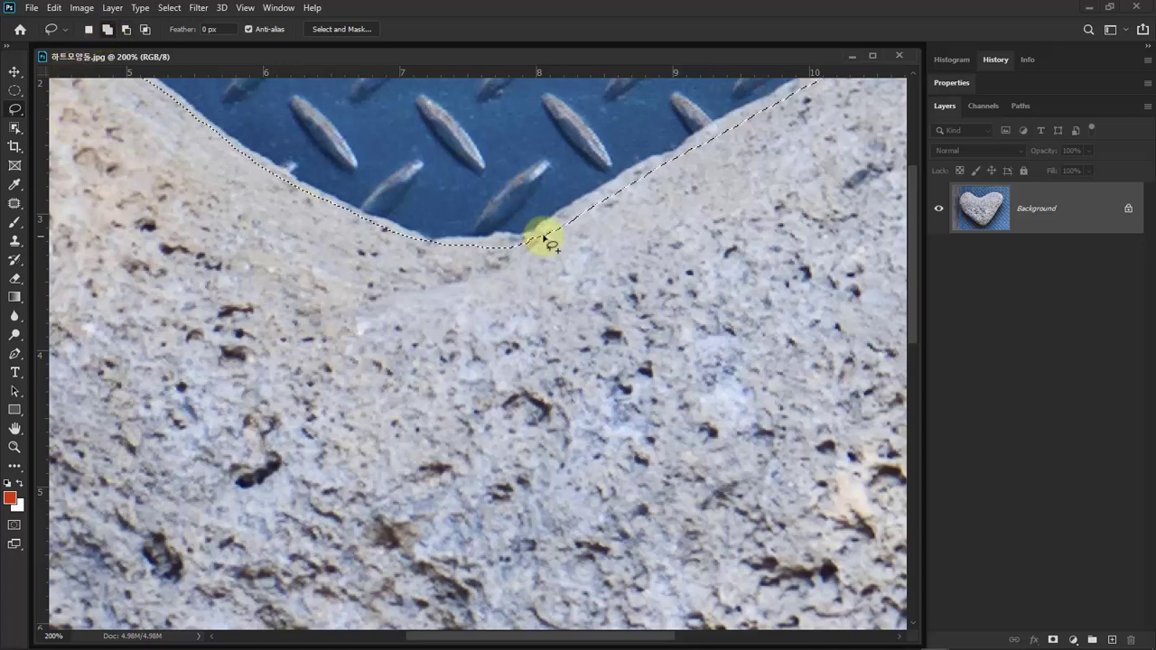
{"action": "mouse_move", "coordinate": [542, 238]}
{"action": "left_mouse_down"}
{"action": "mouse_move", "coordinate": [656, 197]}
{"action": "mouse_move", "coordinate": [704, 154]}
{"action": "mouse_move", "coordinate": [615, 187]}
{"action": "mouse_move", "coordinate": [527, 242]}
{"action": "mouse_move", "coordinate": [458, 250]}
{"action": "mouse_move", "coordinate": [424, 275]}
{"action": "mouse_move", "coordinate": [594, 258]}
{"action": "mouse_move", "coordinate": [713, 164]}
{"action": "left_mouse_up"}
- Add the missed stone edge along the upper outer curve of the right lobe to the selection
{"action": "left_click_drag", "start_coordinate": [756, 202], "coordinate": [343, 366]}
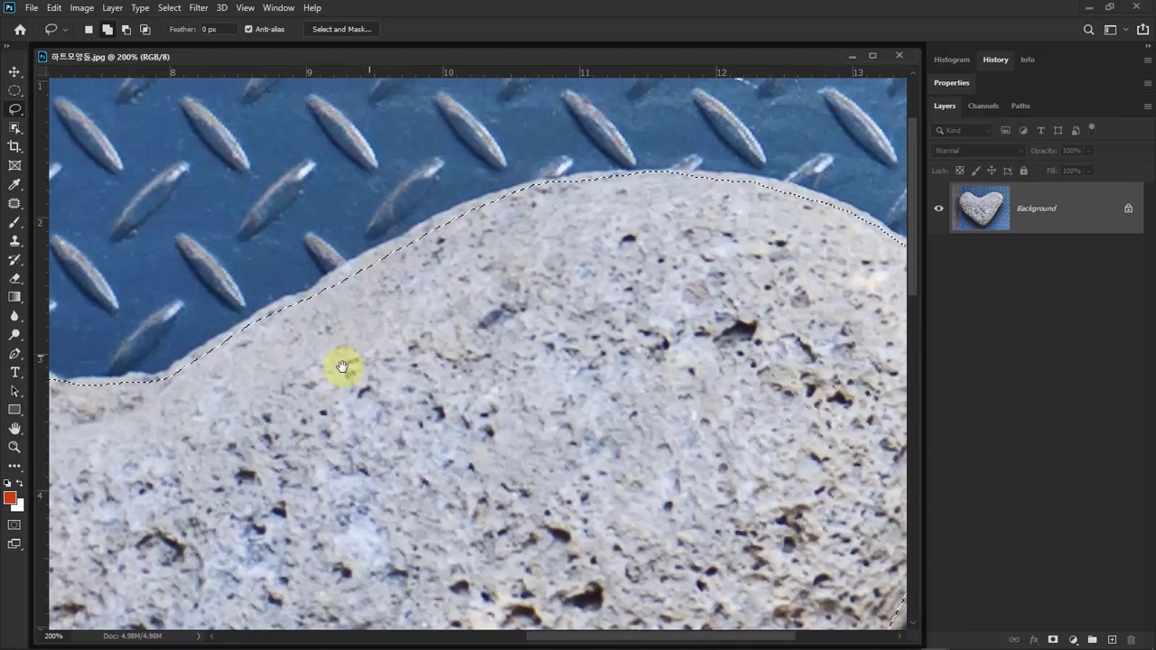
{"action": "left_click_drag", "start_coordinate": [528, 311], "coordinate": [454, 407]}
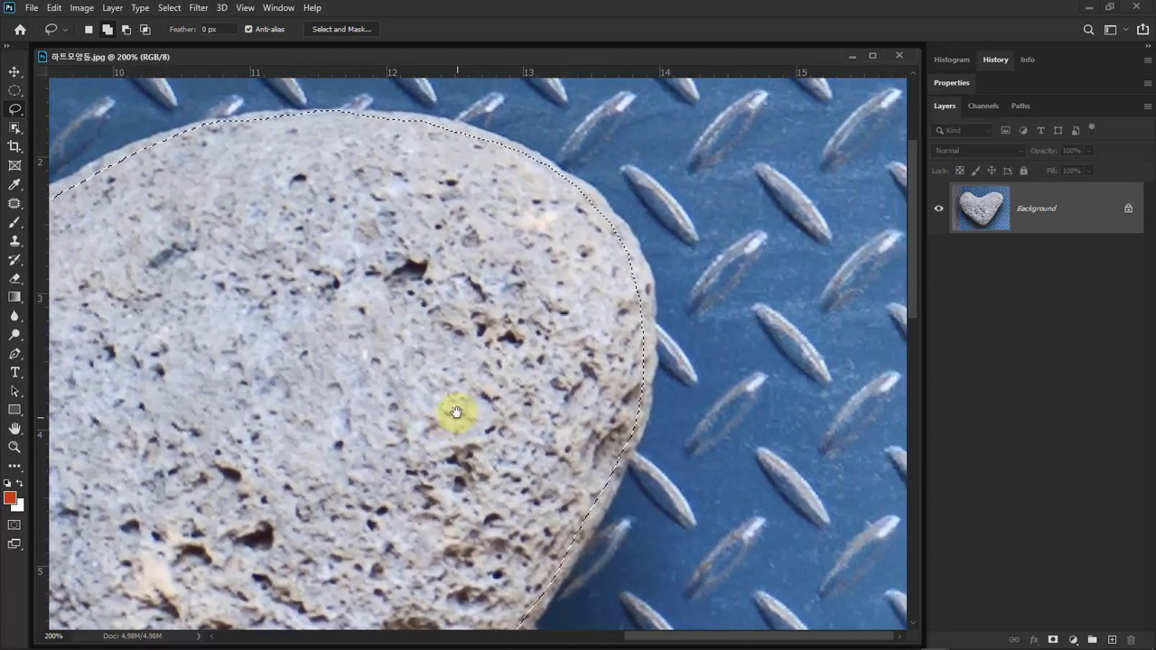
{"action": "left_click_drag", "start_coordinate": [566, 184], "coordinate": [603, 219]}
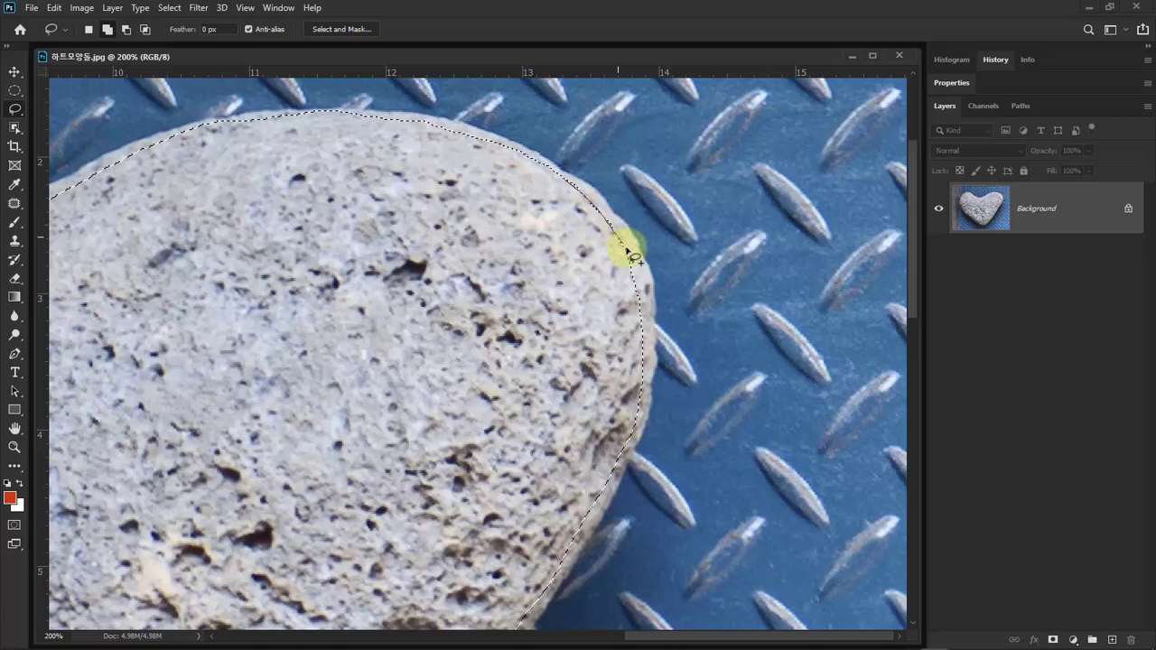
{"action": "mouse_move", "coordinate": [640, 282]}
{"action": "left_mouse_down"}
{"action": "mouse_move", "coordinate": [642, 385]}
{"action": "mouse_move", "coordinate": [581, 399]}
{"action": "mouse_move", "coordinate": [557, 233]}
{"action": "left_mouse_up"}
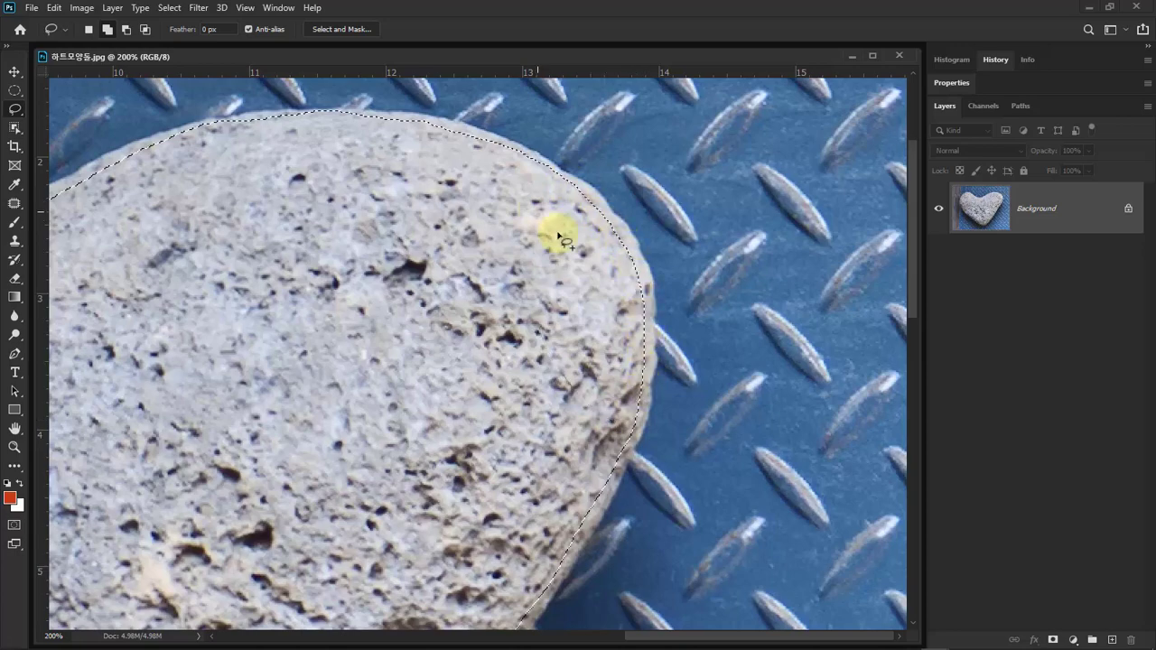
- Extend the selection to the stone's right edge where the right lobe turns down toward the tip
{"action": "left_click_drag", "start_coordinate": [516, 270], "coordinate": [542, 90]}
{"action": "left_click_drag", "start_coordinate": [632, 142], "coordinate": [562, 297]}
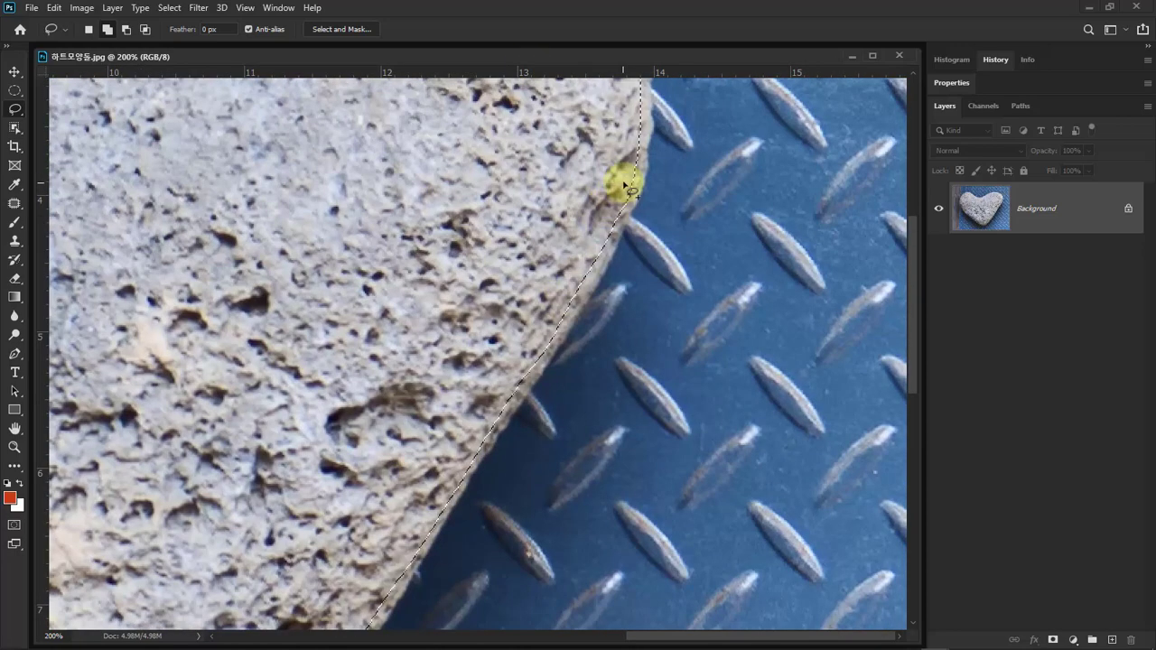
{"action": "mouse_move", "coordinate": [623, 185]}
{"action": "left_mouse_down"}
{"action": "mouse_move", "coordinate": [604, 254]}
{"action": "mouse_move", "coordinate": [550, 338]}
{"action": "mouse_move", "coordinate": [543, 242]}
{"action": "left_mouse_up"}
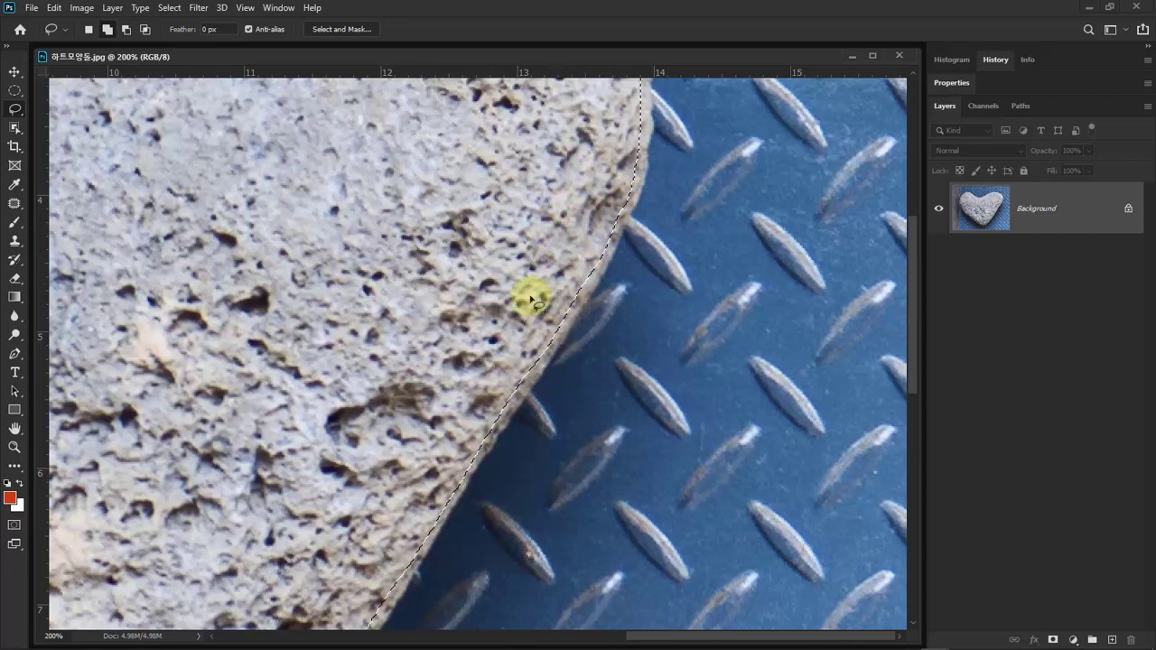
- Refine the stone's lower-right edge by adding the missed strip and subtracting the overlapping background
{"action": "left_click_drag", "start_coordinate": [434, 523], "coordinate": [660, 39]}
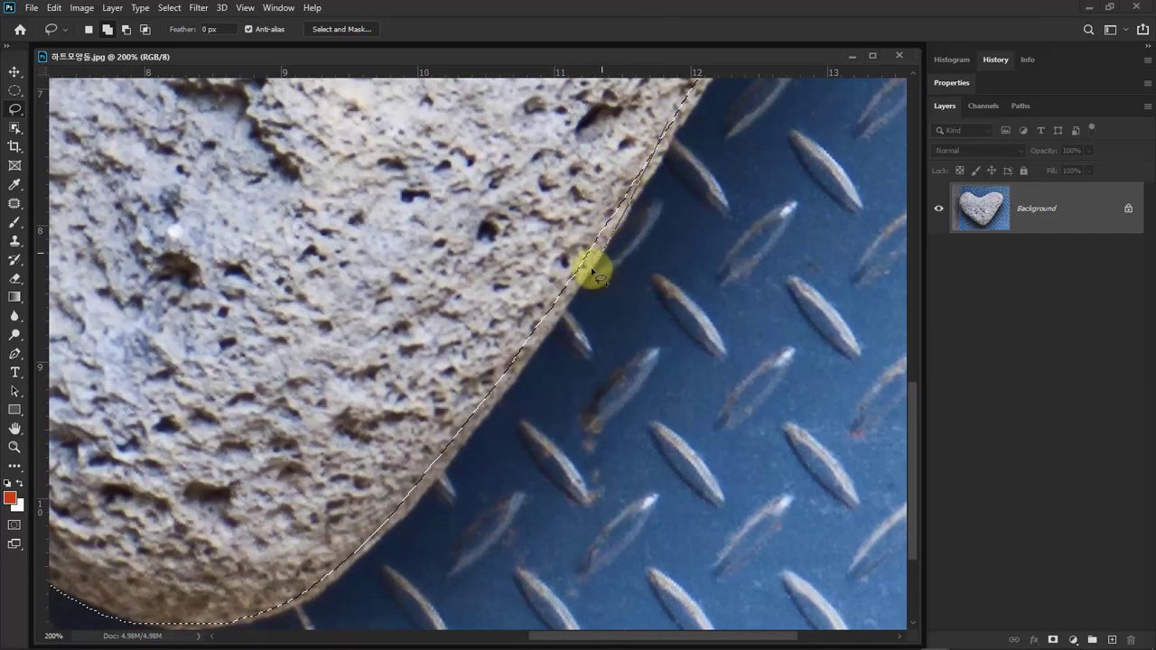
{"action": "mouse_move", "coordinate": [540, 341]}
{"action": "left_mouse_down"}
{"action": "mouse_move", "coordinate": [507, 242]}
{"action": "mouse_move", "coordinate": [638, 105]}
{"action": "left_mouse_up"}
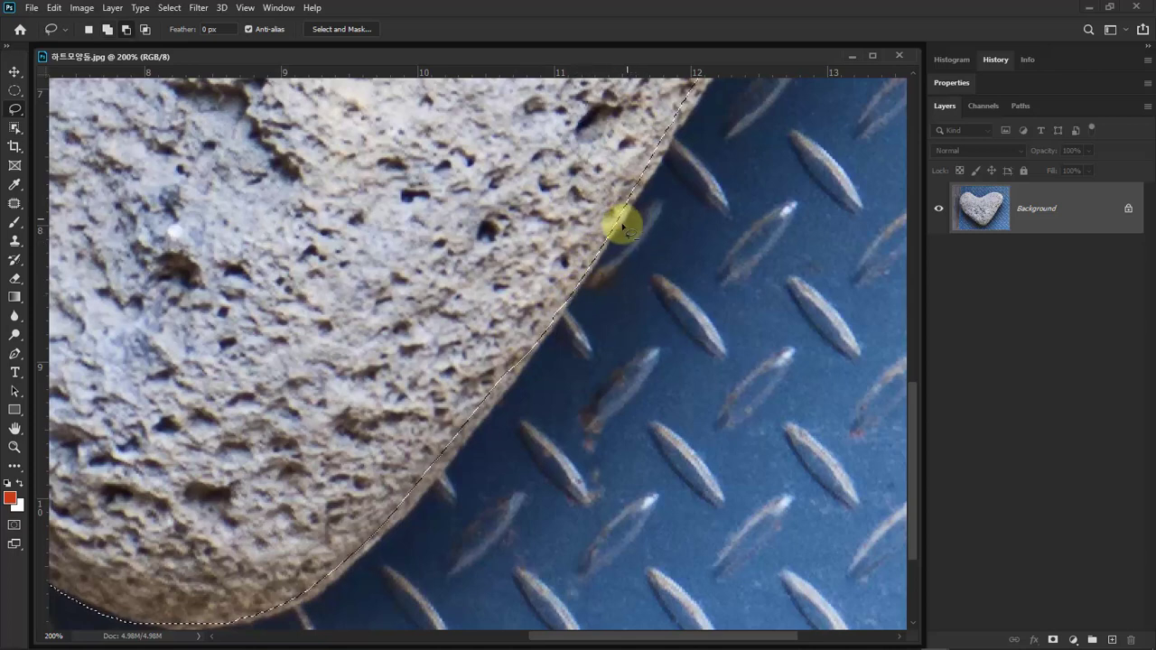
{"action": "mouse_move", "coordinate": [596, 262]}
{"action": "left_mouse_down"}
{"action": "mouse_move", "coordinate": [518, 375]}
{"action": "mouse_move", "coordinate": [595, 319]}
{"action": "mouse_move", "coordinate": [644, 221]}
{"action": "mouse_move", "coordinate": [592, 269]}
{"action": "left_mouse_up"}
- Add the missed stone edges beside and beneath the heart's lower tip to the selection
{"action": "left_click_drag", "start_coordinate": [526, 436], "coordinate": [642, 257]}
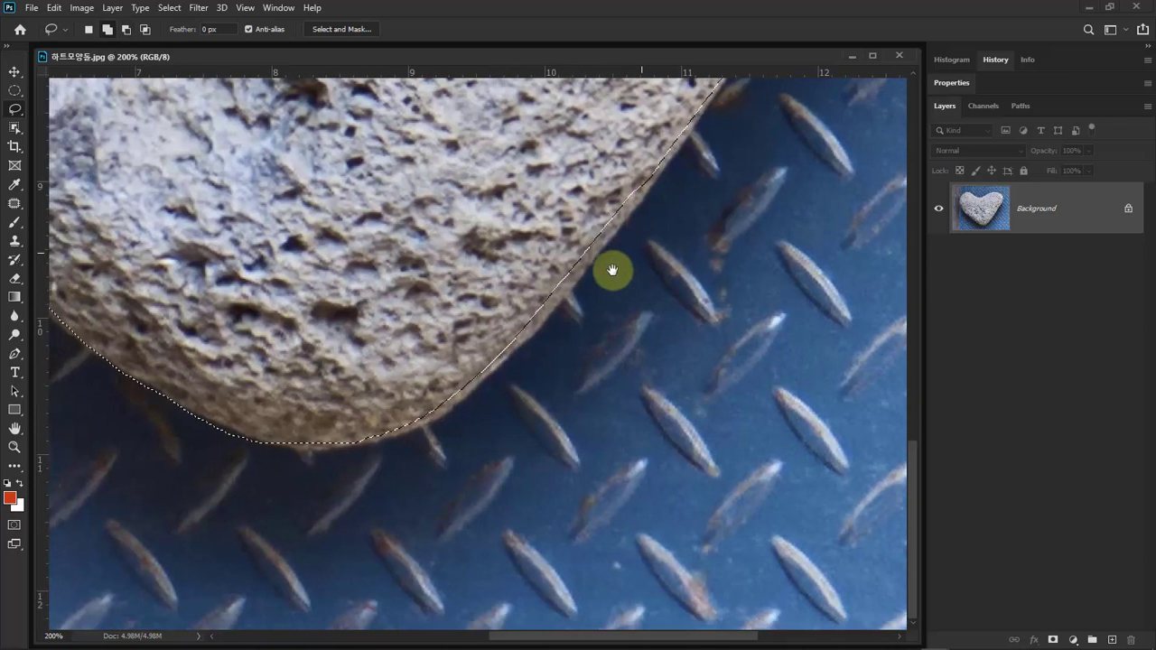
{"action": "mouse_move", "coordinate": [640, 175]}
{"action": "left_mouse_down"}
{"action": "mouse_move", "coordinate": [523, 342]}
{"action": "mouse_move", "coordinate": [493, 366]}
{"action": "mouse_move", "coordinate": [469, 355]}
{"action": "mouse_move", "coordinate": [551, 220]}
{"action": "mouse_move", "coordinate": [627, 175]}
{"action": "left_mouse_up"}
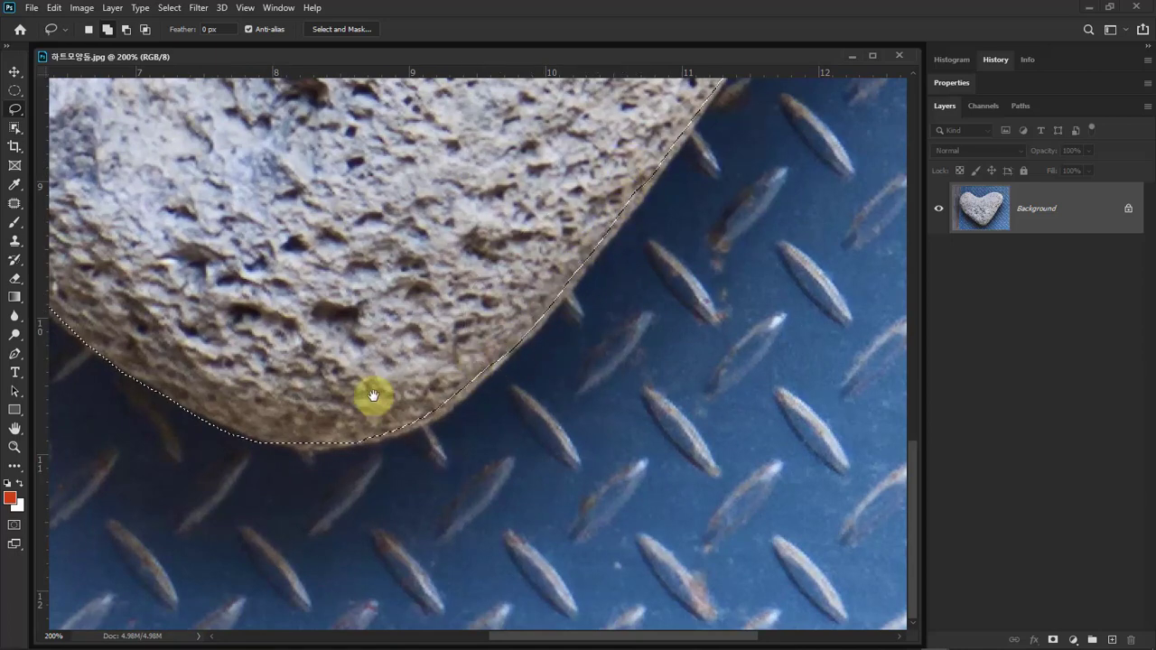
{"action": "left_click_drag", "start_coordinate": [228, 406], "coordinate": [577, 432]}
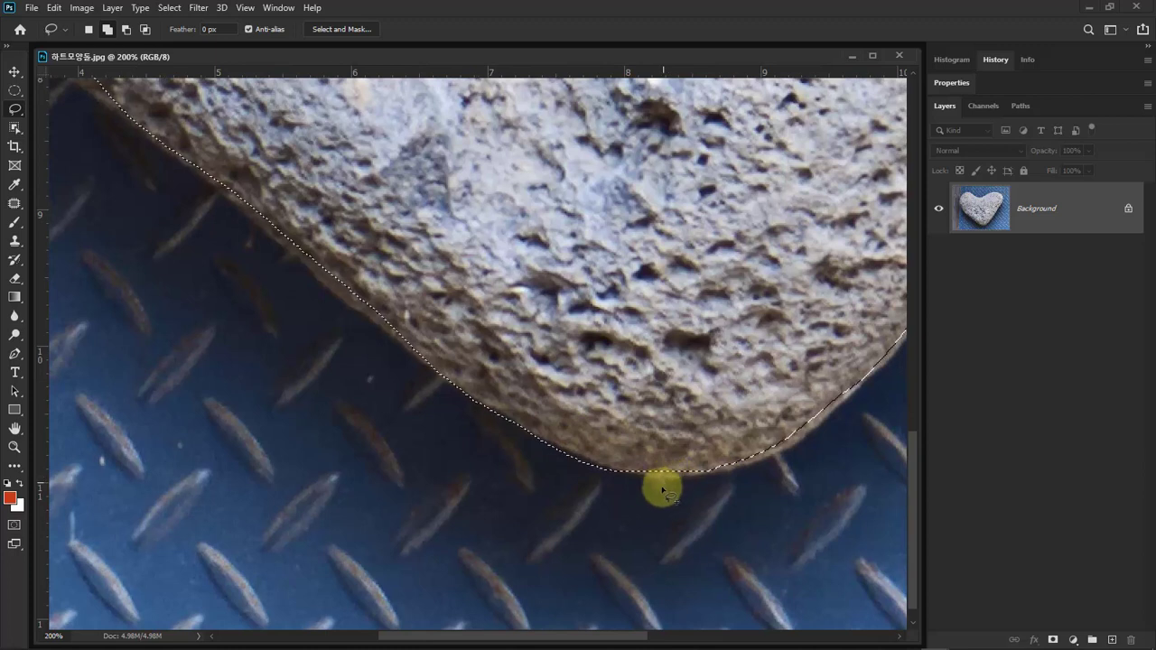
{"action": "mouse_move", "coordinate": [651, 483]}
{"action": "left_mouse_down"}
{"action": "mouse_move", "coordinate": [529, 428]}
{"action": "mouse_move", "coordinate": [385, 329]}
{"action": "mouse_move", "coordinate": [333, 355]}
{"action": "mouse_move", "coordinate": [378, 494]}
{"action": "mouse_move", "coordinate": [579, 570]}
{"action": "mouse_move", "coordinate": [665, 556]}
{"action": "mouse_move", "coordinate": [665, 481]}
{"action": "left_mouse_up"}
- Add the missed dark strip along the stone's lower-left edge to the selection
{"action": "mouse_move", "coordinate": [330, 279]}
{"action": "left_mouse_down"}
{"action": "mouse_move", "coordinate": [601, 438]}
{"action": "mouse_move", "coordinate": [424, 327]}
{"action": "mouse_move", "coordinate": [456, 390]}
{"action": "left_mouse_up"}
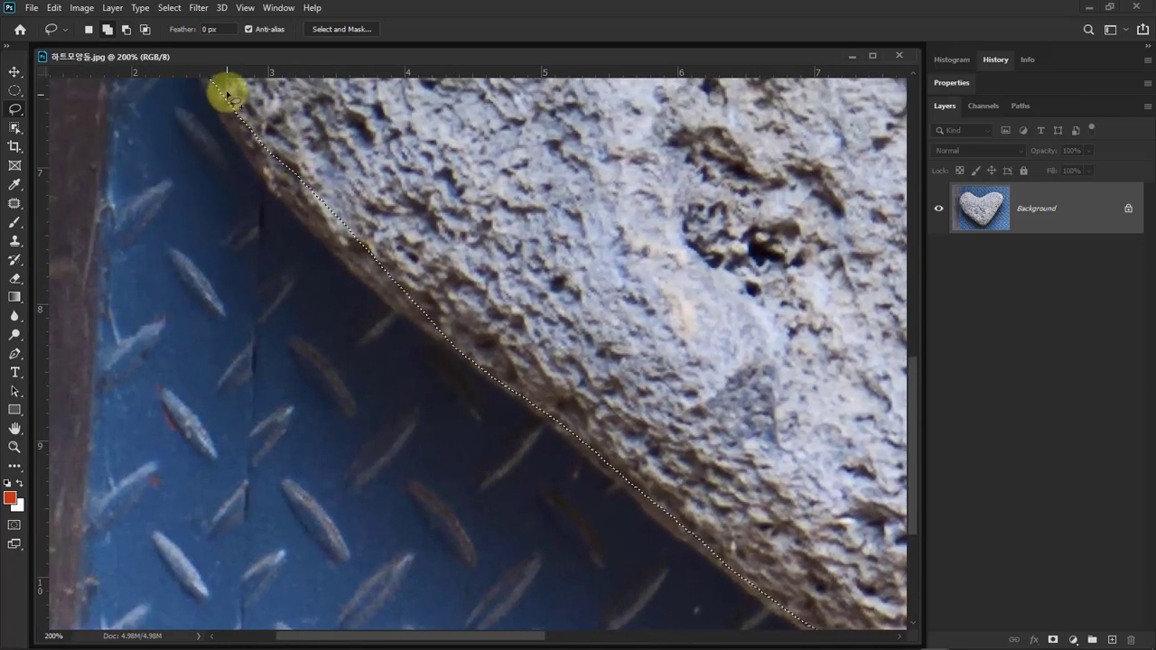
{"action": "mouse_move", "coordinate": [231, 115]}
{"action": "left_mouse_down"}
{"action": "mouse_move", "coordinate": [377, 287]}
{"action": "mouse_move", "coordinate": [470, 352]}
{"action": "mouse_move", "coordinate": [455, 237]}
{"action": "mouse_move", "coordinate": [300, 106]}
{"action": "left_mouse_up"}
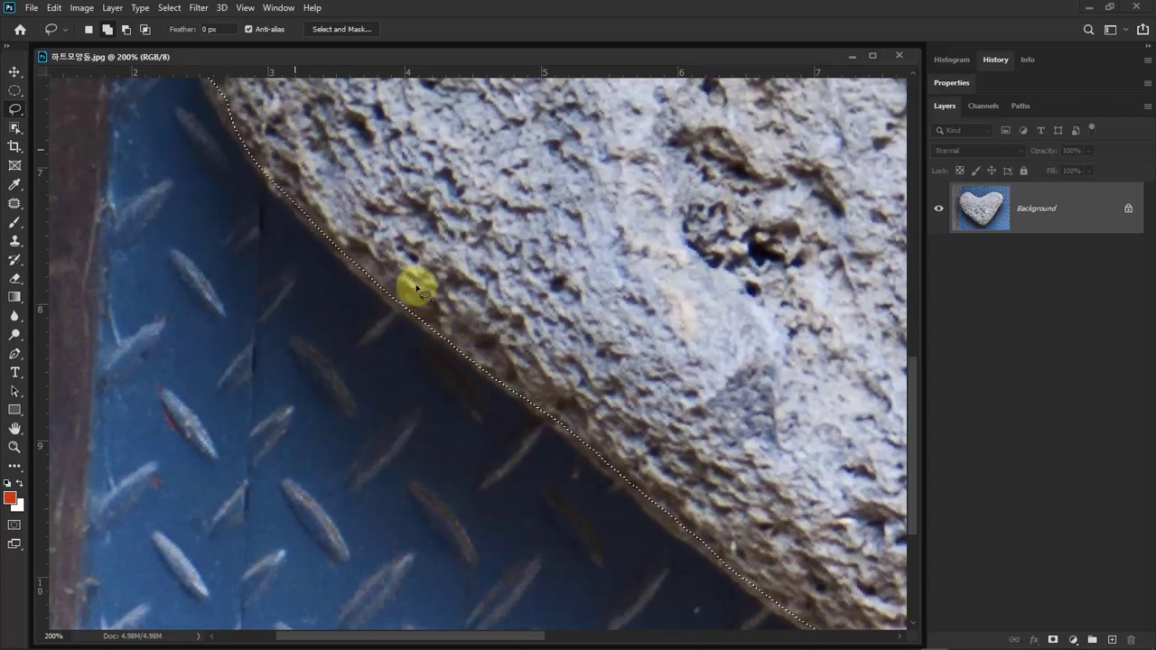
{"action": "mouse_move", "coordinate": [533, 424]}
{"action": "left_mouse_down"}
{"action": "mouse_move", "coordinate": [431, 328]}
{"action": "mouse_move", "coordinate": [510, 451]}
{"action": "mouse_move", "coordinate": [482, 376]}
{"action": "mouse_move", "coordinate": [435, 332]}
{"action": "left_mouse_up"}
- Add the remaining missed stone edge along the heart's left side and check the complete selection outline
{"action": "left_click_drag", "start_coordinate": [269, 100], "coordinate": [294, 284]}
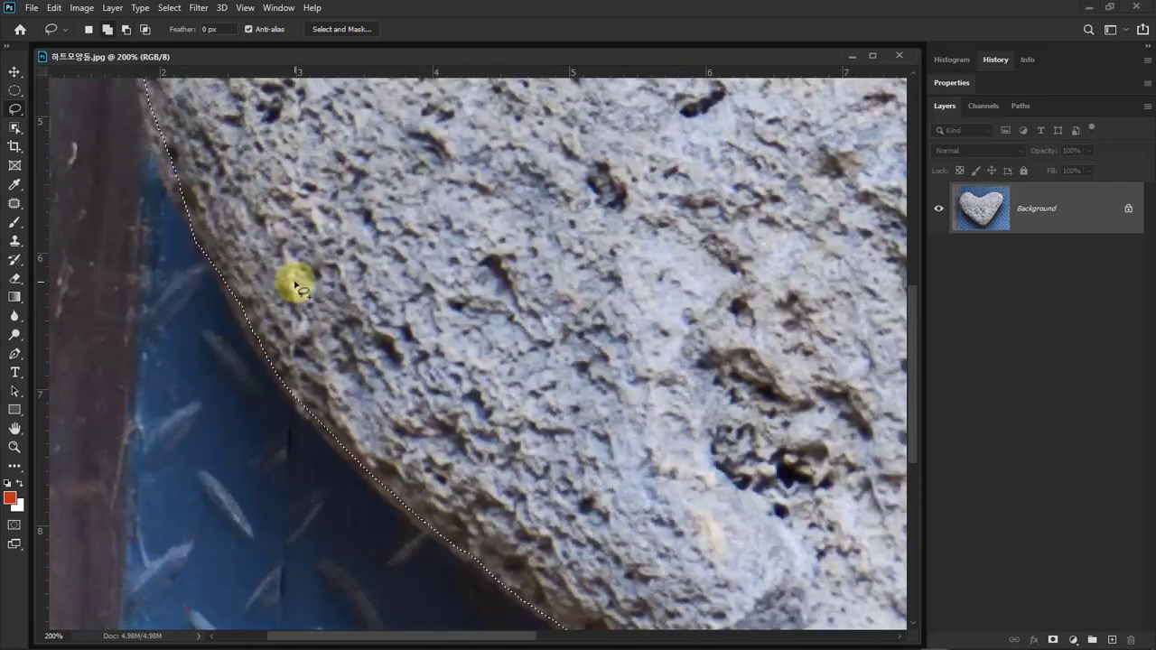
{"action": "mouse_move", "coordinate": [236, 256]}
{"action": "left_mouse_down"}
{"action": "mouse_move", "coordinate": [405, 420]}
{"action": "mouse_move", "coordinate": [356, 346]}
{"action": "mouse_move", "coordinate": [303, 316]}
{"action": "mouse_move", "coordinate": [392, 428]}
{"action": "mouse_move", "coordinate": [330, 307]}
{"action": "mouse_move", "coordinate": [384, 425]}
{"action": "left_mouse_up"}
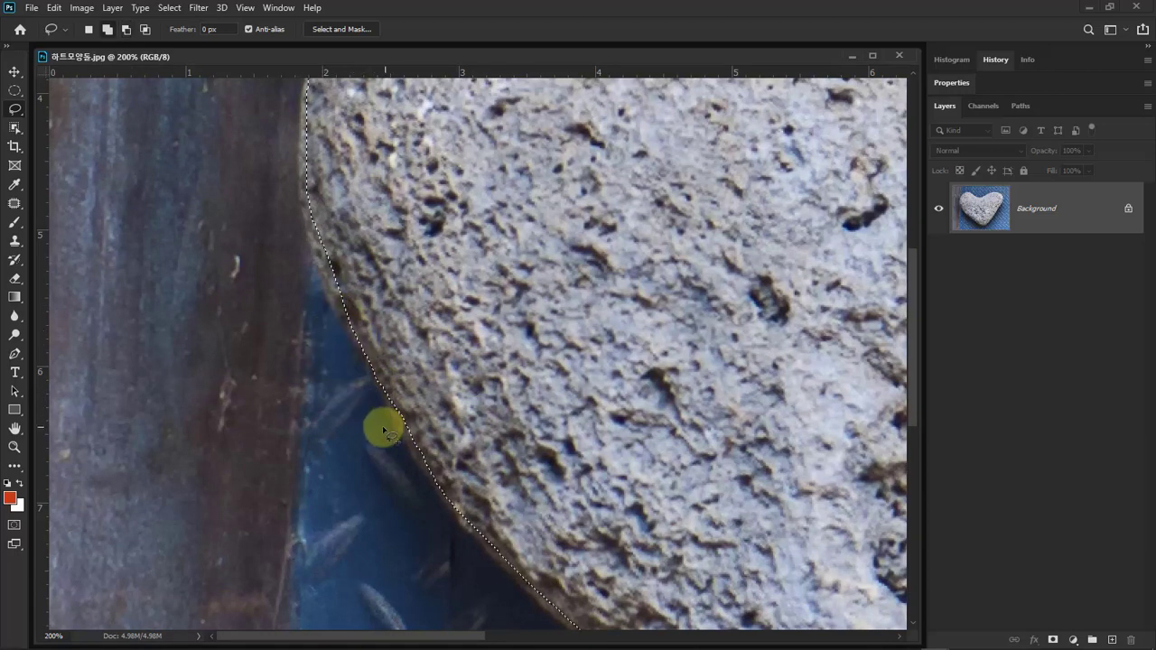
{"action": "left_click_drag", "start_coordinate": [371, 355], "coordinate": [372, 446]}
{"action": "mouse_move", "coordinate": [312, 291]}
{"action": "left_mouse_down"}
{"action": "mouse_move", "coordinate": [324, 366]}
{"action": "mouse_move", "coordinate": [370, 439]}
{"action": "mouse_move", "coordinate": [377, 334]}
{"action": "mouse_move", "coordinate": [322, 355]}
{"action": "mouse_move", "coordinate": [341, 411]}
{"action": "left_mouse_up"}
{"action": "left_click_drag", "start_coordinate": [469, 240], "coordinate": [299, 549]}
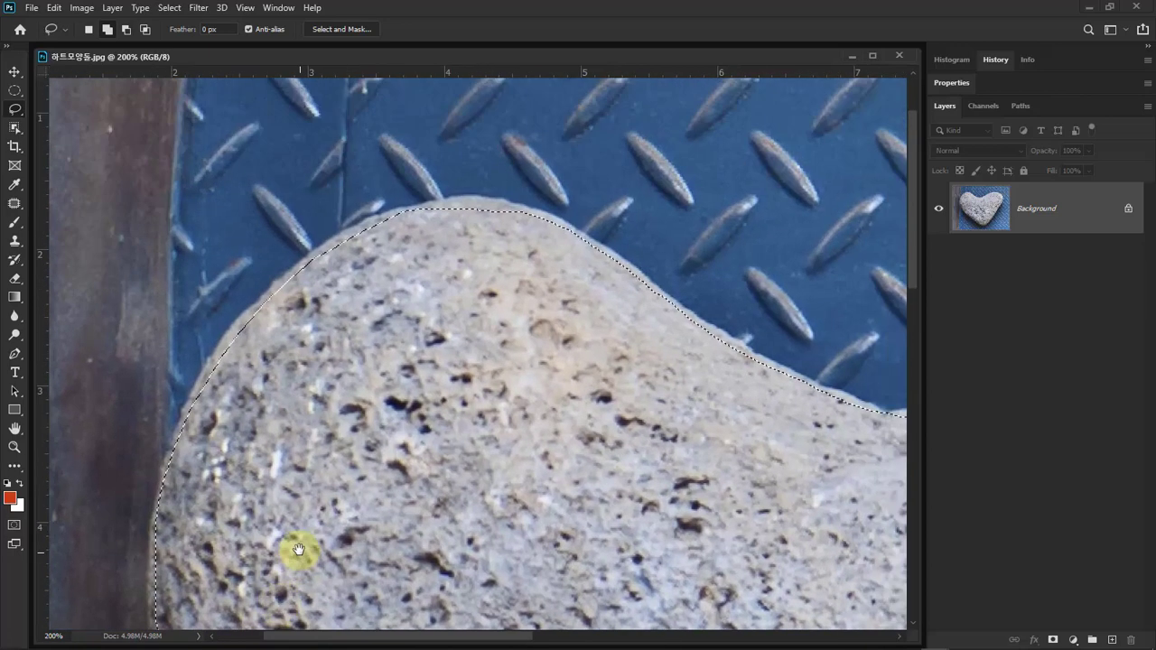
{"action": "left_click_drag", "start_coordinate": [559, 395], "coordinate": [344, 283]}
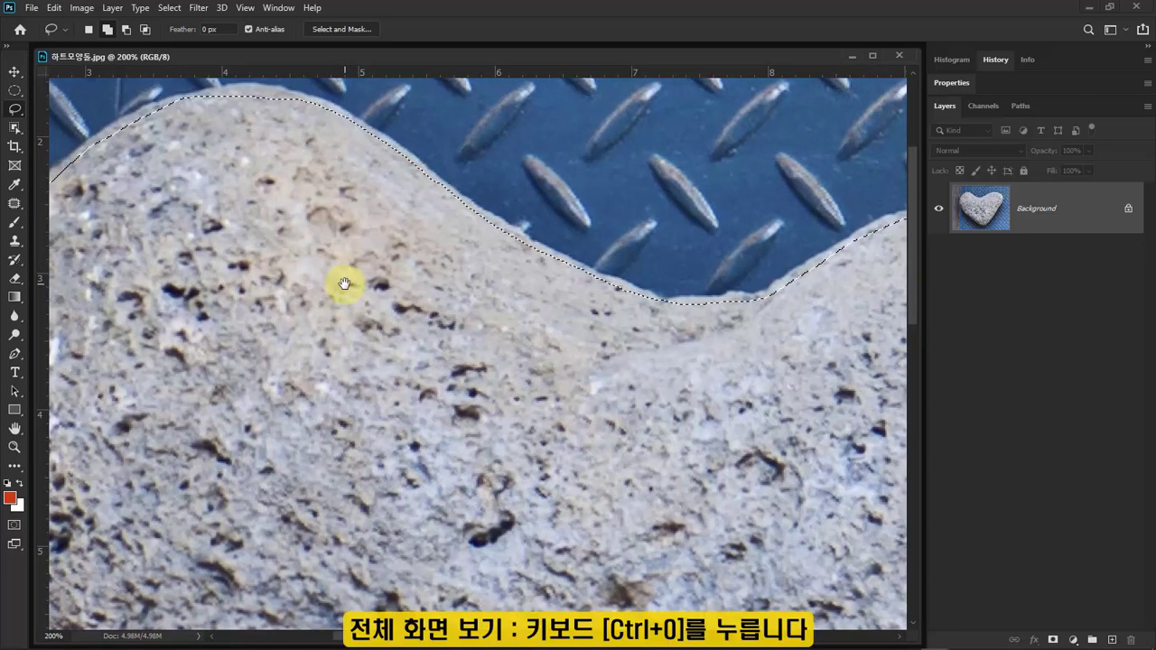
{"action": "key", "text": "ctrl+0"}
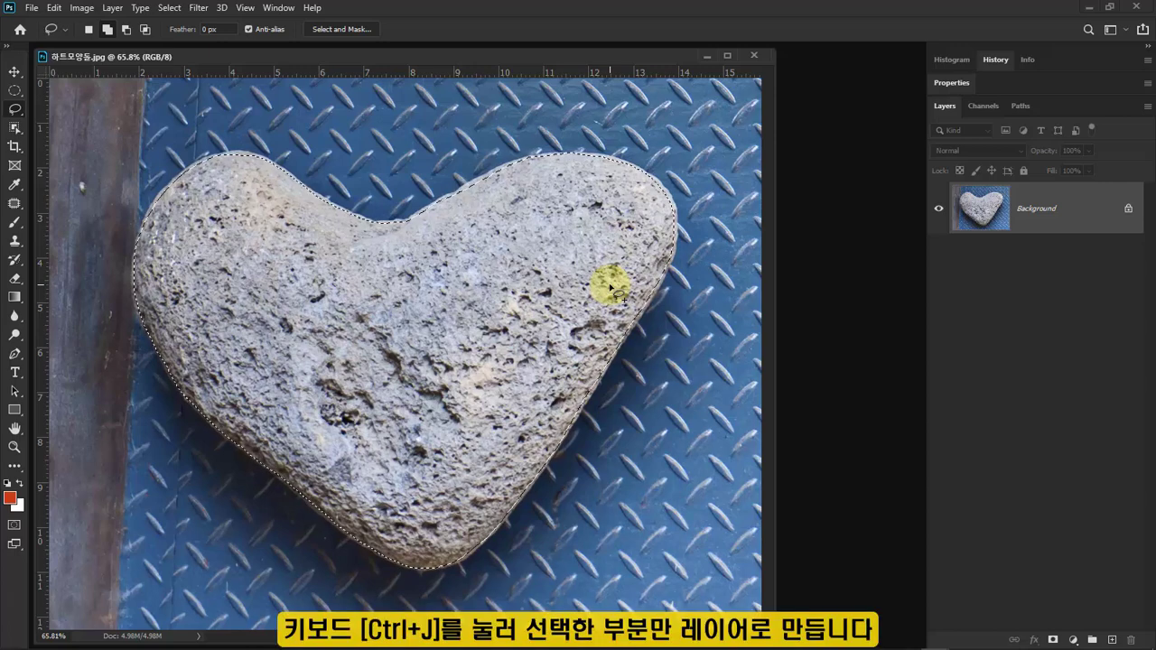
- Copy the selected stone onto a new layer and check the cutout with the Background layer temporarily hidden
{"action": "key", "text": "ctrl+j"}
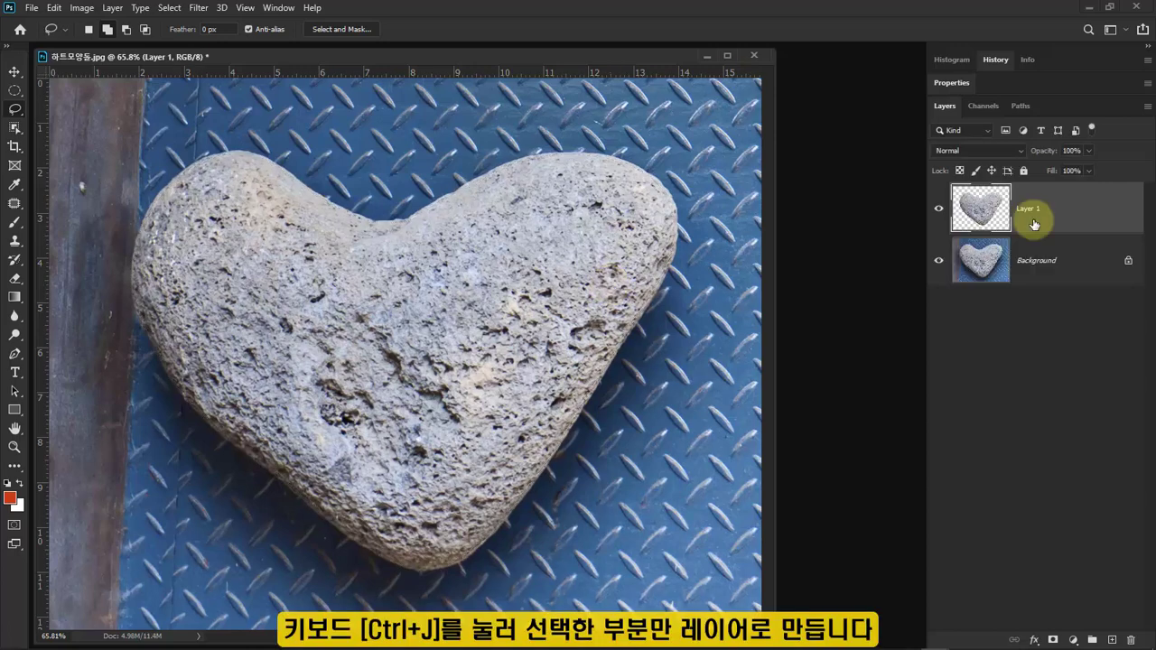
{"action": "left_click", "coordinate": [938, 262]}
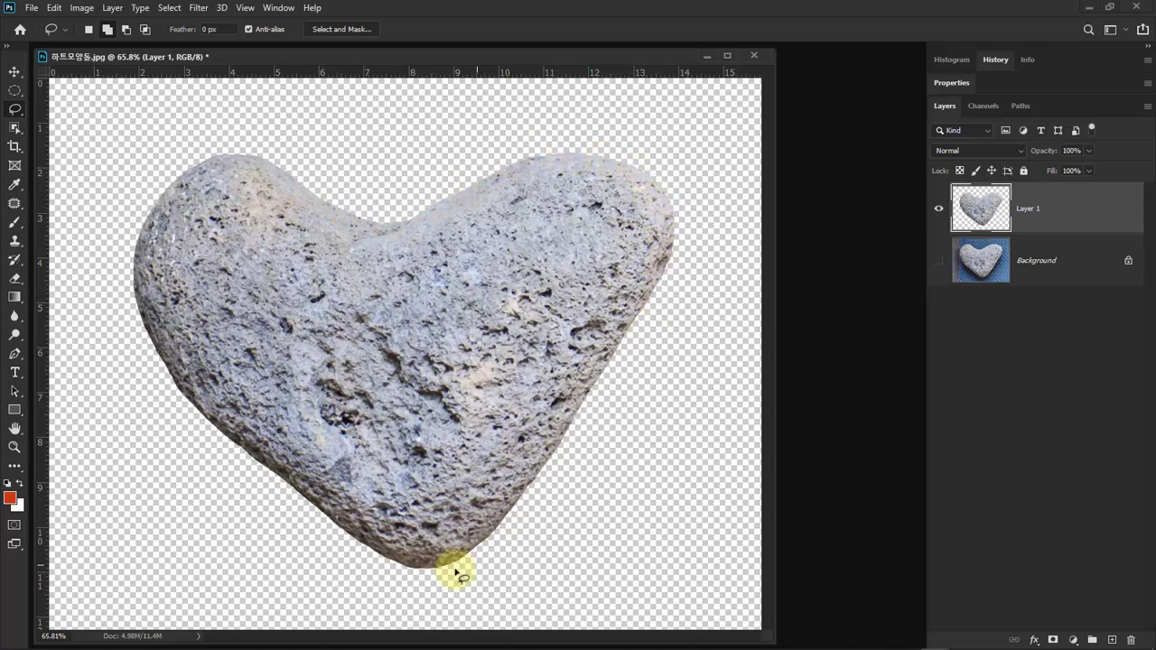
{"action": "left_click", "coordinate": [937, 264]}
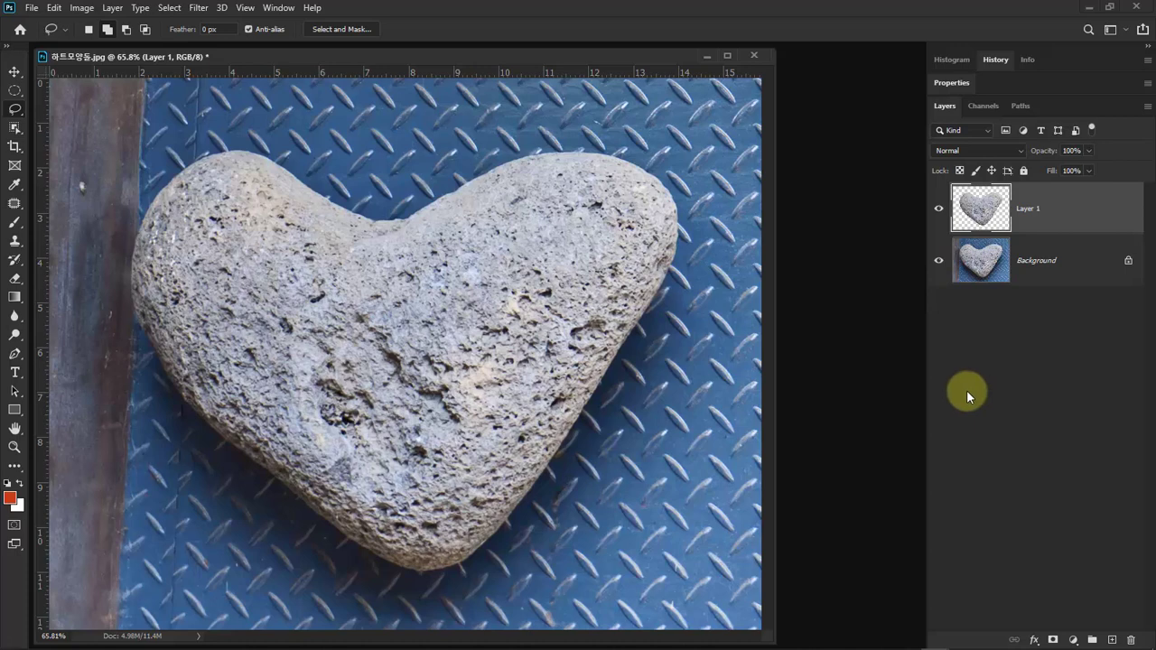
- Hide Layer 1 and make the Background layer active for selecting with the Polygonal Lasso tool
{"action": "left_click", "coordinate": [938, 210]}
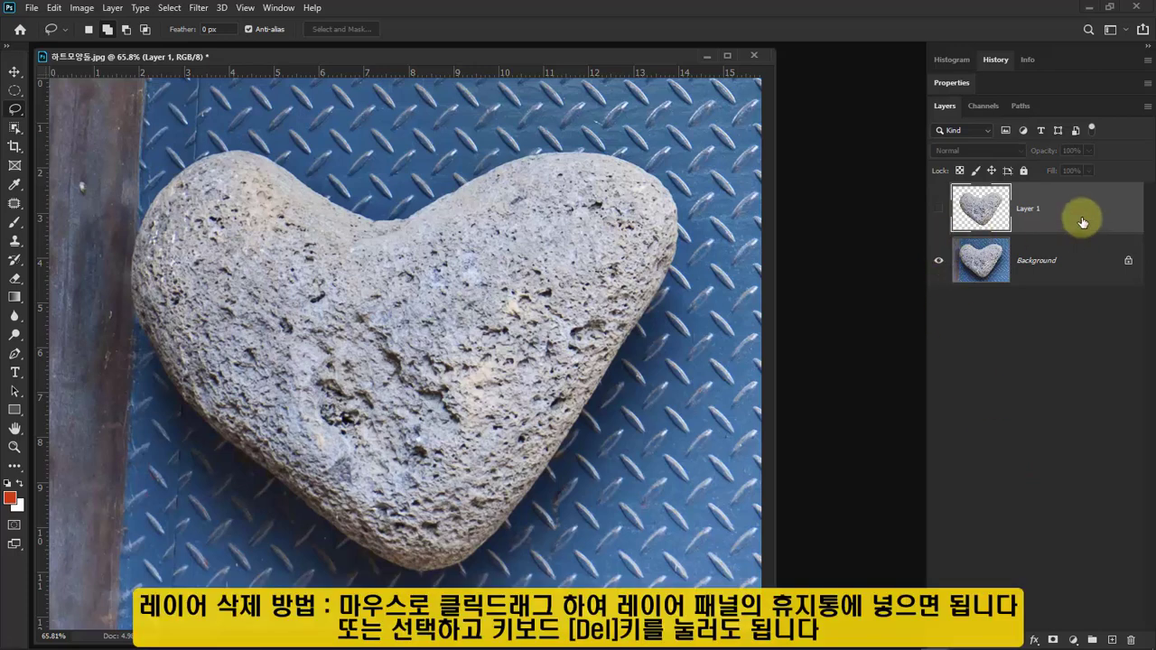
{"action": "mouse_move", "coordinate": [1080, 216]}
{"action": "left_mouse_down"}
{"action": "mouse_move", "coordinate": [1123, 458]}
{"action": "mouse_move", "coordinate": [1125, 635]}
{"action": "mouse_move", "coordinate": [1089, 227]}
{"action": "left_mouse_up"}
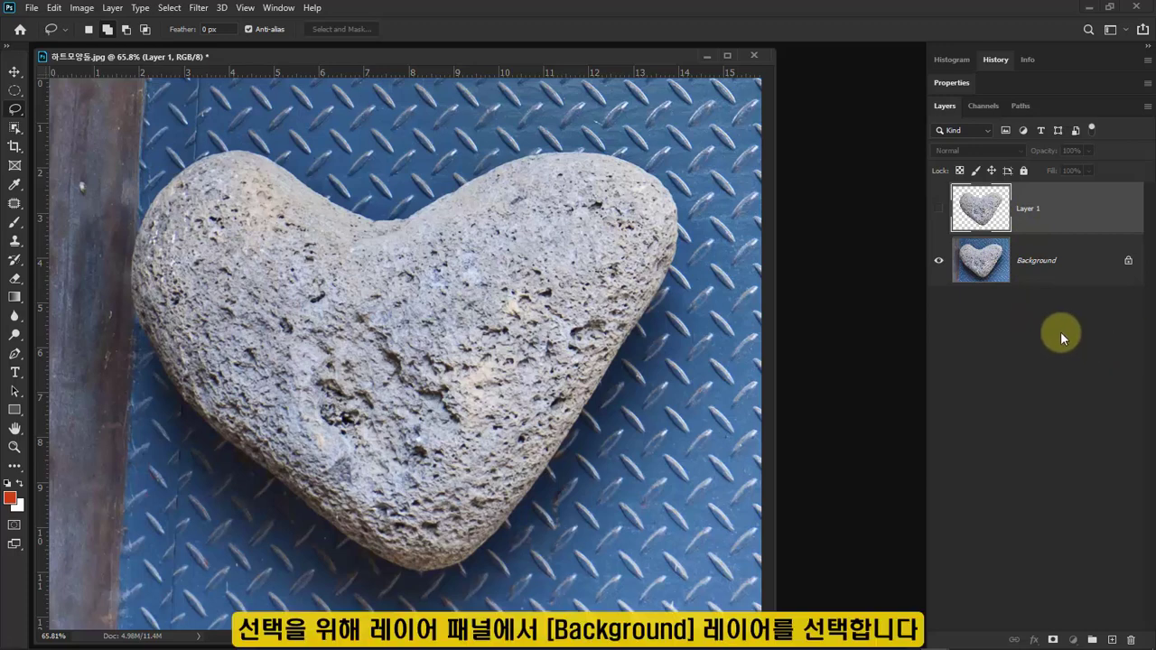
{"action": "left_click", "coordinate": [1056, 275]}
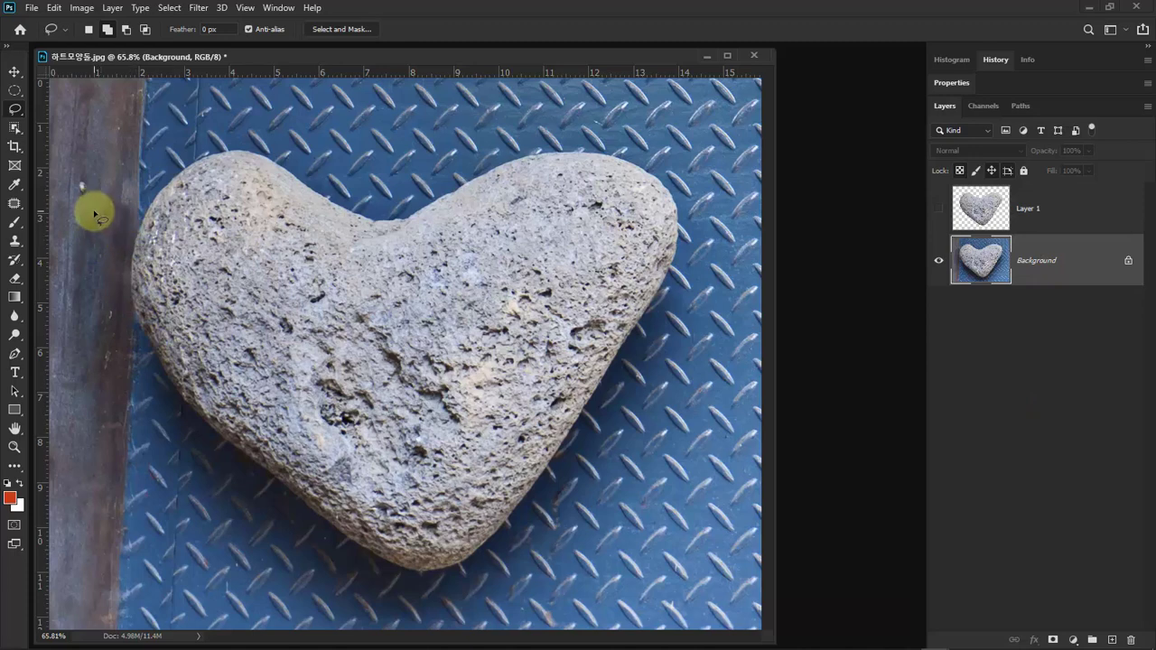
{"action": "right_click", "coordinate": [20, 110]}
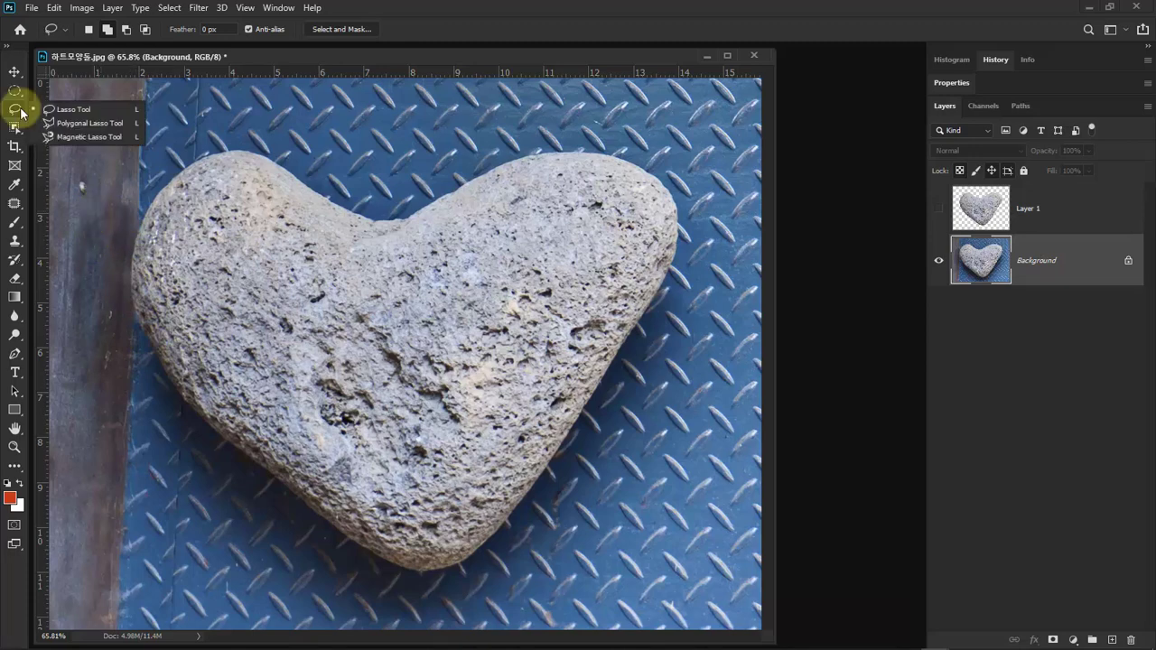
{"action": "left_click", "coordinate": [127, 124]}
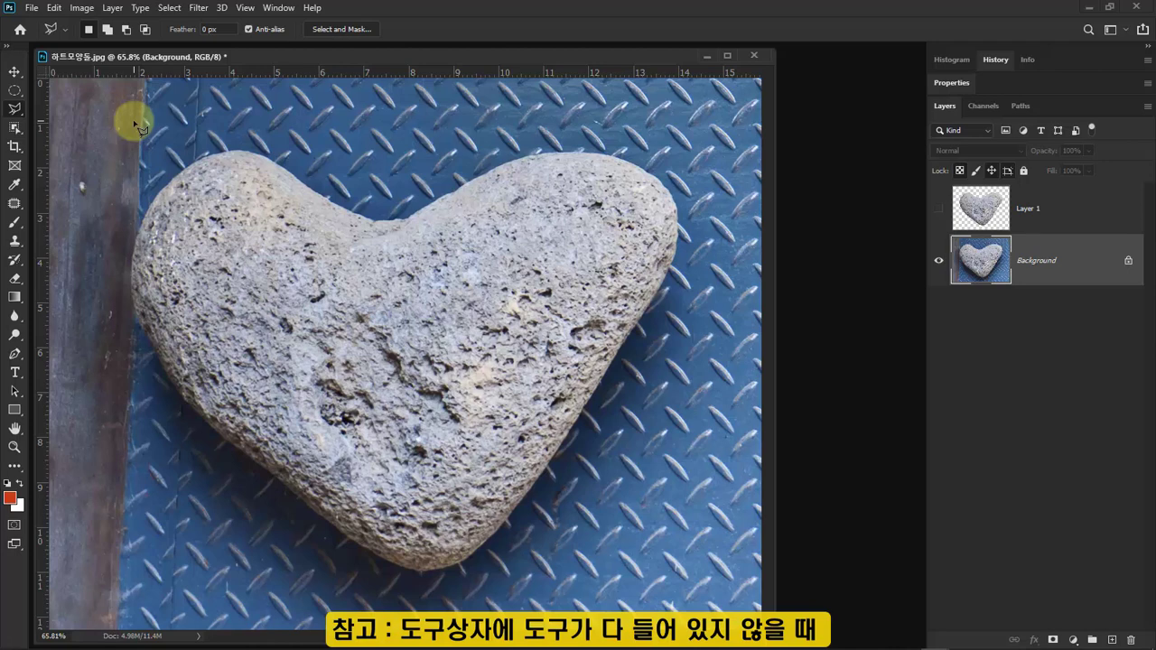
- Customize the toolbar by moving the Artboard, Single Column Marquee, Magnetic Lasso and Magic Wand tools to the extra tools
{"action": "left_click", "coordinate": [16, 470]}
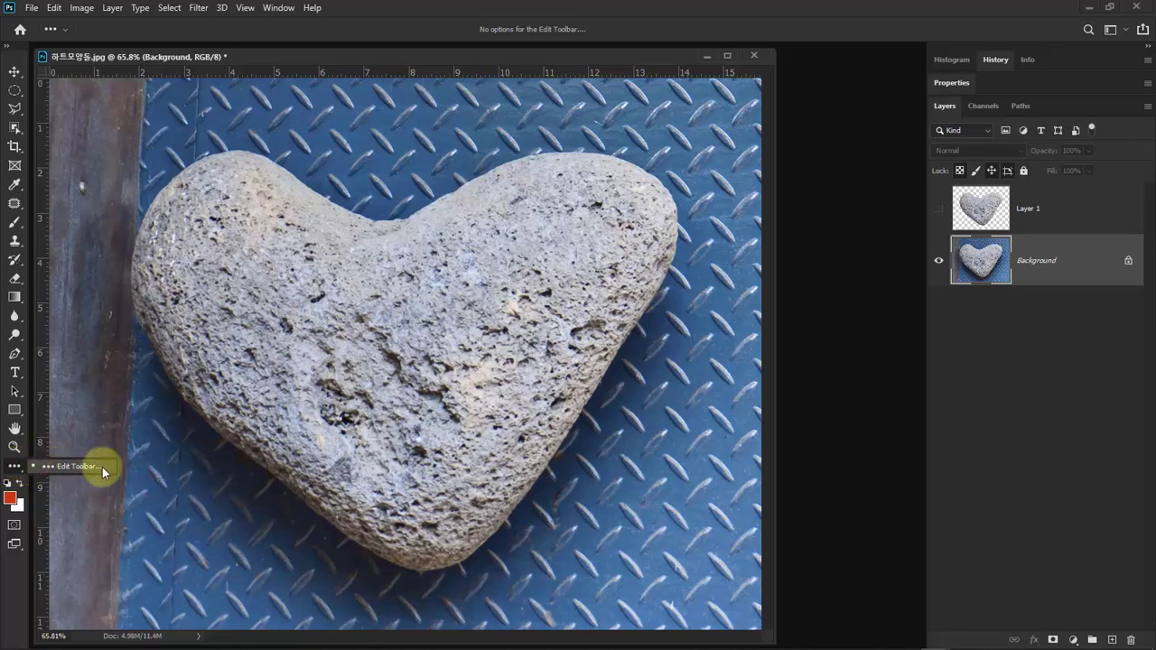
{"action": "left_click", "coordinate": [102, 466]}
{"action": "left_click_drag", "start_coordinate": [627, 84], "coordinate": [575, 68]}
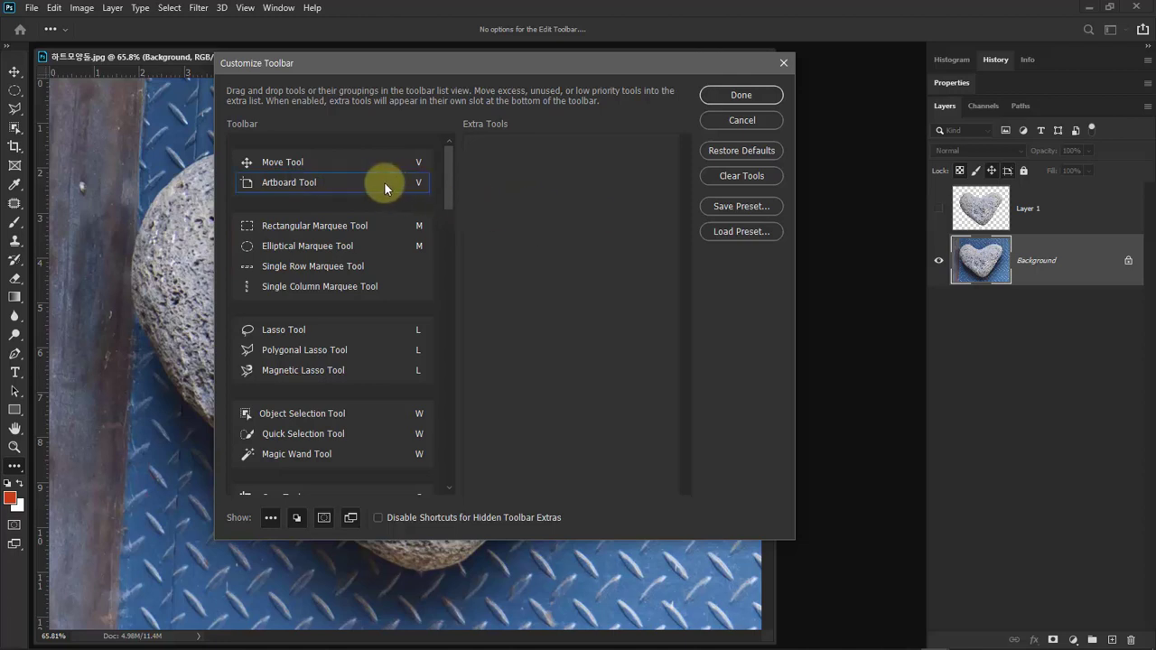
{"action": "left_click_drag", "start_coordinate": [385, 187], "coordinate": [533, 200]}
{"action": "left_click_drag", "start_coordinate": [369, 262], "coordinate": [571, 262]}
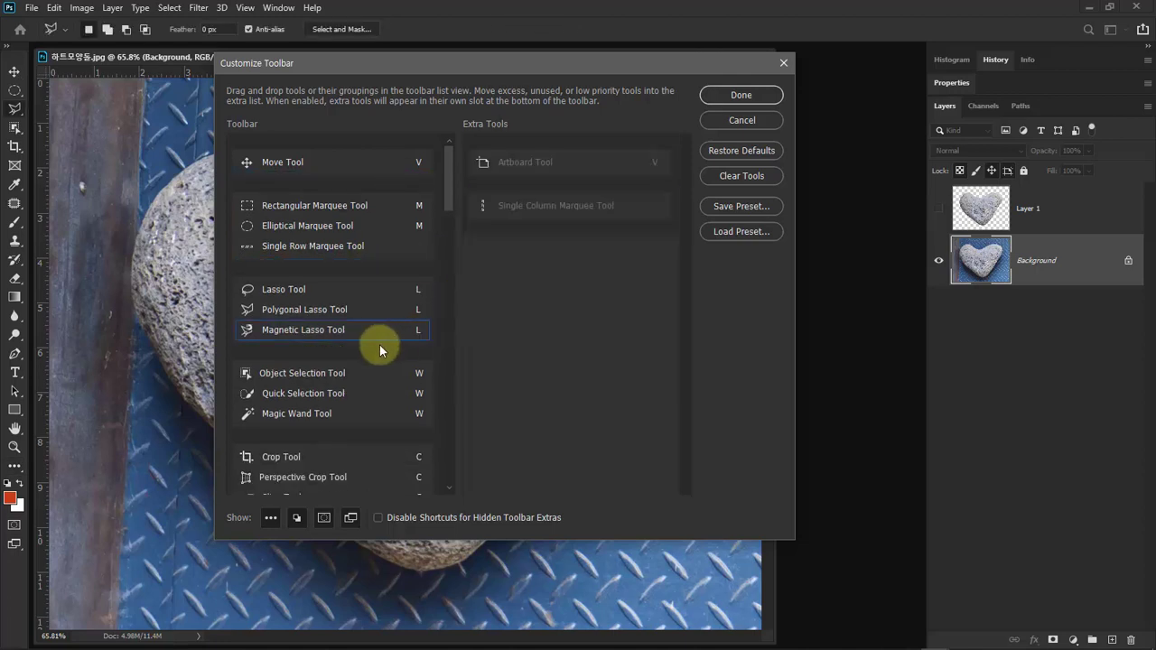
{"action": "left_click_drag", "start_coordinate": [379, 348], "coordinate": [550, 334]}
{"action": "mouse_move", "coordinate": [383, 398]}
{"action": "left_mouse_down"}
{"action": "mouse_move", "coordinate": [582, 364]}
{"action": "mouse_move", "coordinate": [578, 323]}
{"action": "left_mouse_up"}
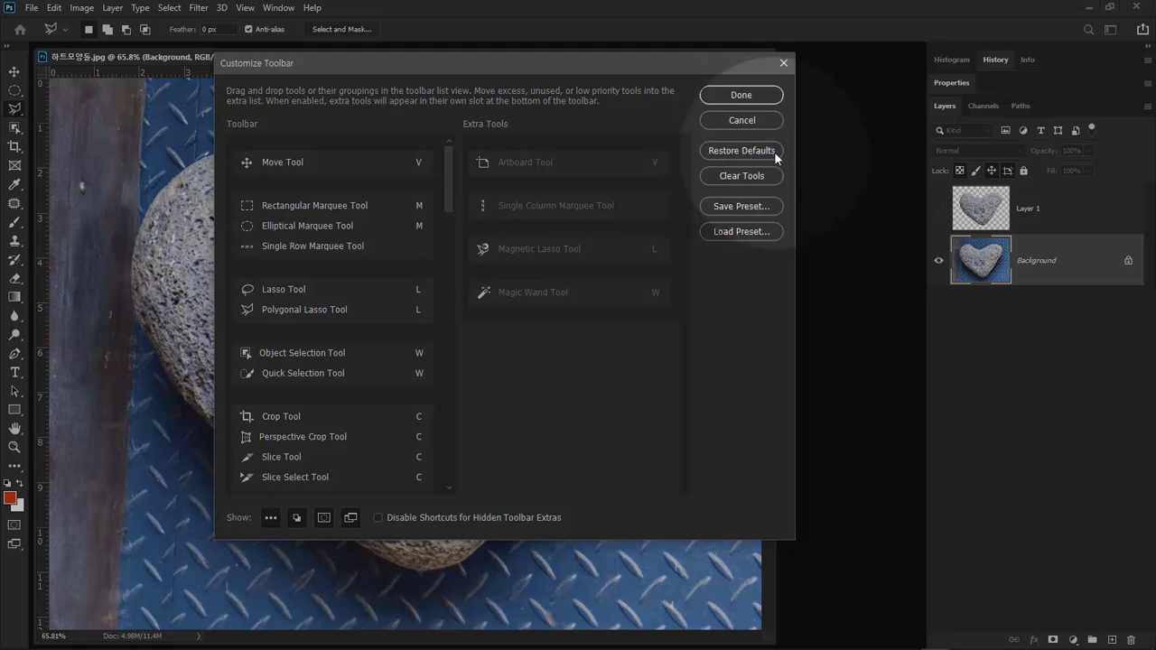
- Restore the toolbar's default tool arrangement and accept the customization
{"action": "left_click", "coordinate": [773, 158]}
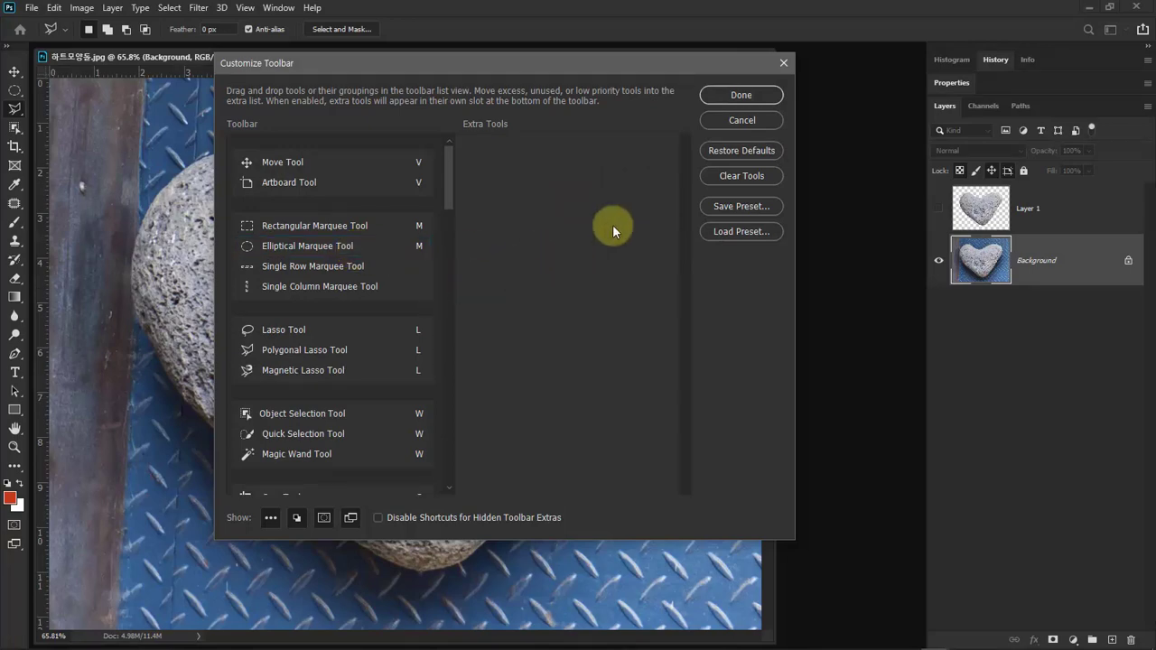
{"action": "left_click", "coordinate": [741, 95]}
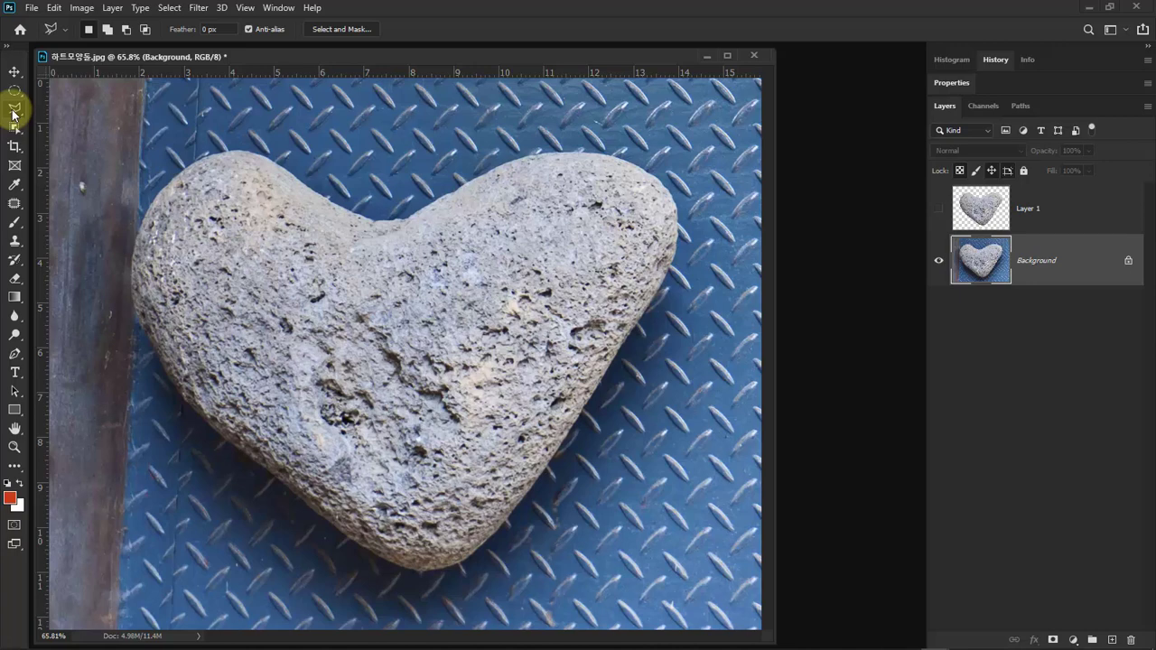
- Trace the heart-shaped stone's whole outline with the Polygonal Lasso tool, starting and closing at the upper notch
{"action": "left_click", "coordinate": [12, 111]}
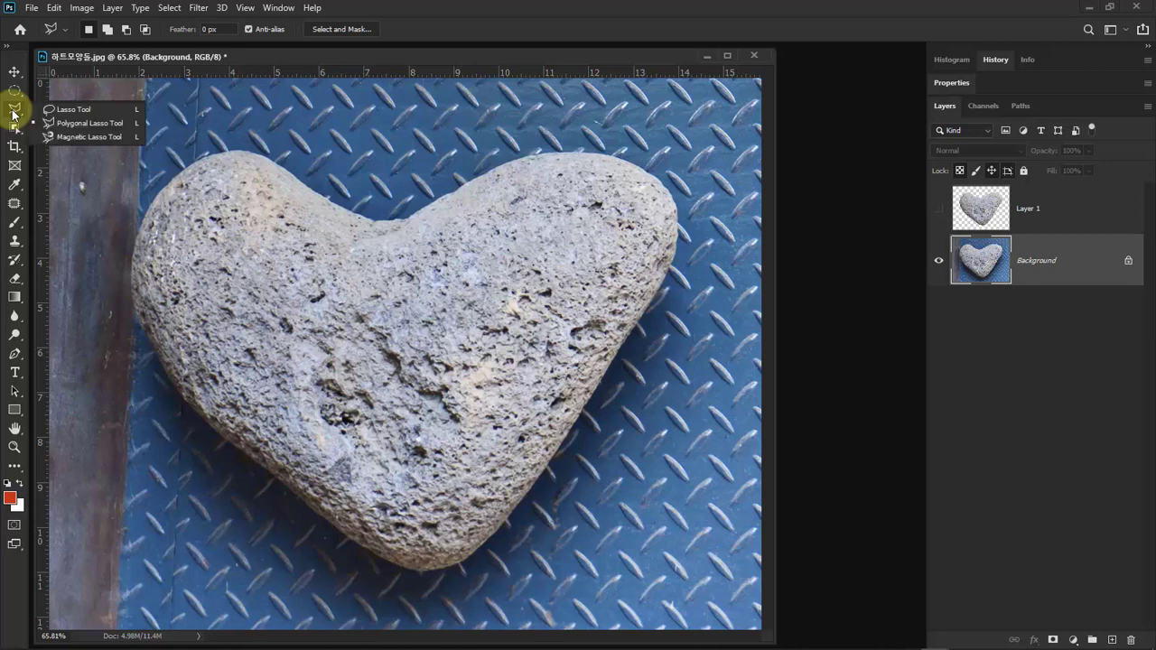
{"action": "left_click", "coordinate": [127, 123]}
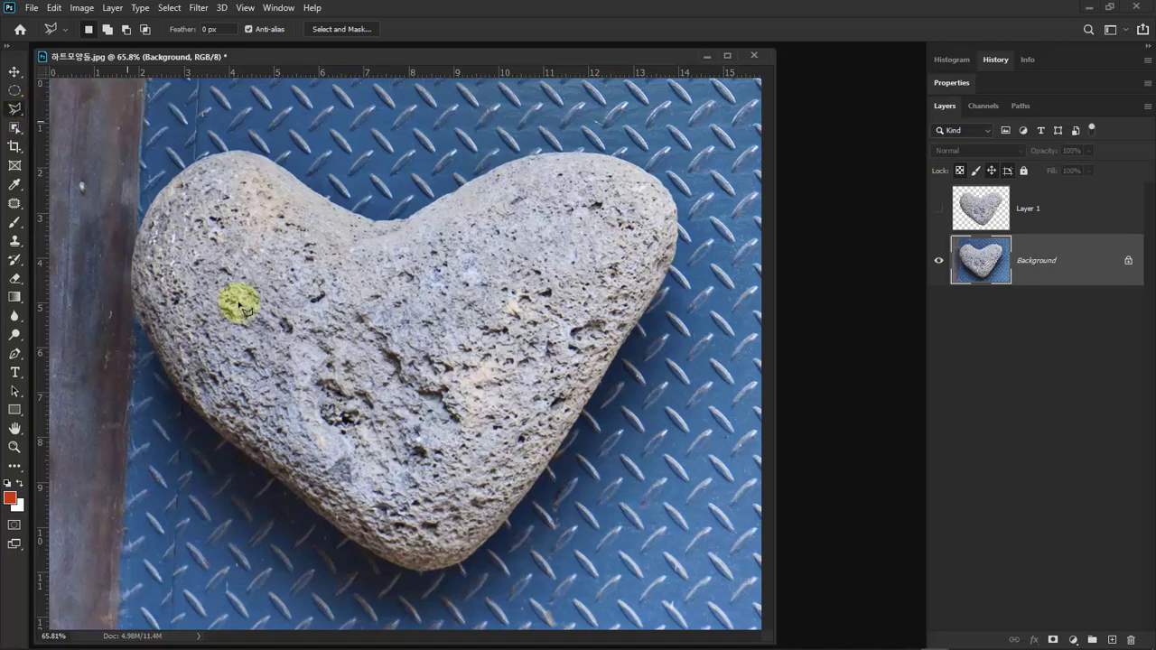
{"action": "left_click", "coordinate": [401, 223]}
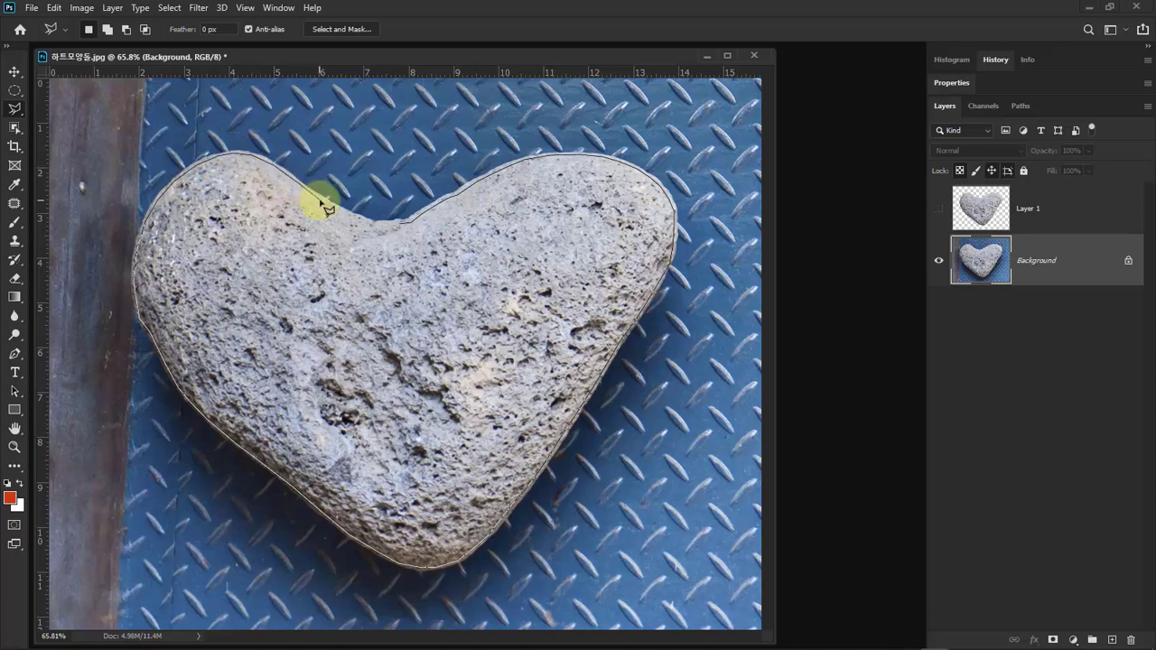
{"action": "left_click", "coordinate": [401, 225]}
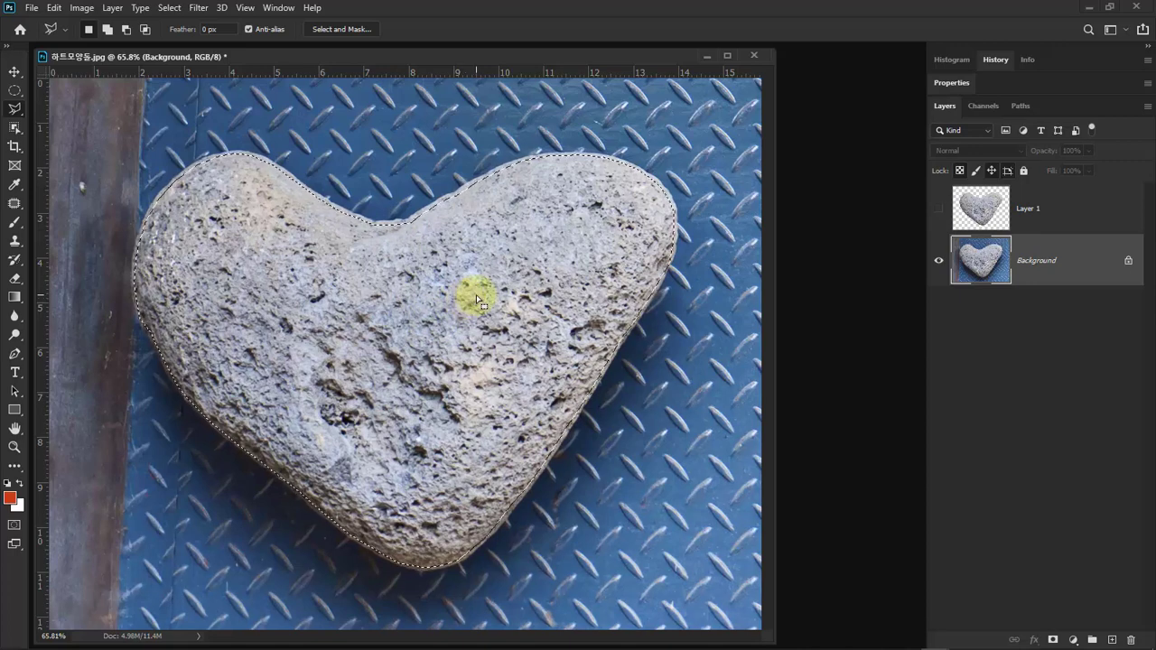
- Subtract a small polygonal area along the stone's left edge, beside the wooden strip, from the selection at 200% zoom
{"action": "key", "text": "ctrl+plus"}
{"action": "key", "text": "ctrl+plus"}
{"action": "key", "text": "ctrl+plus"}
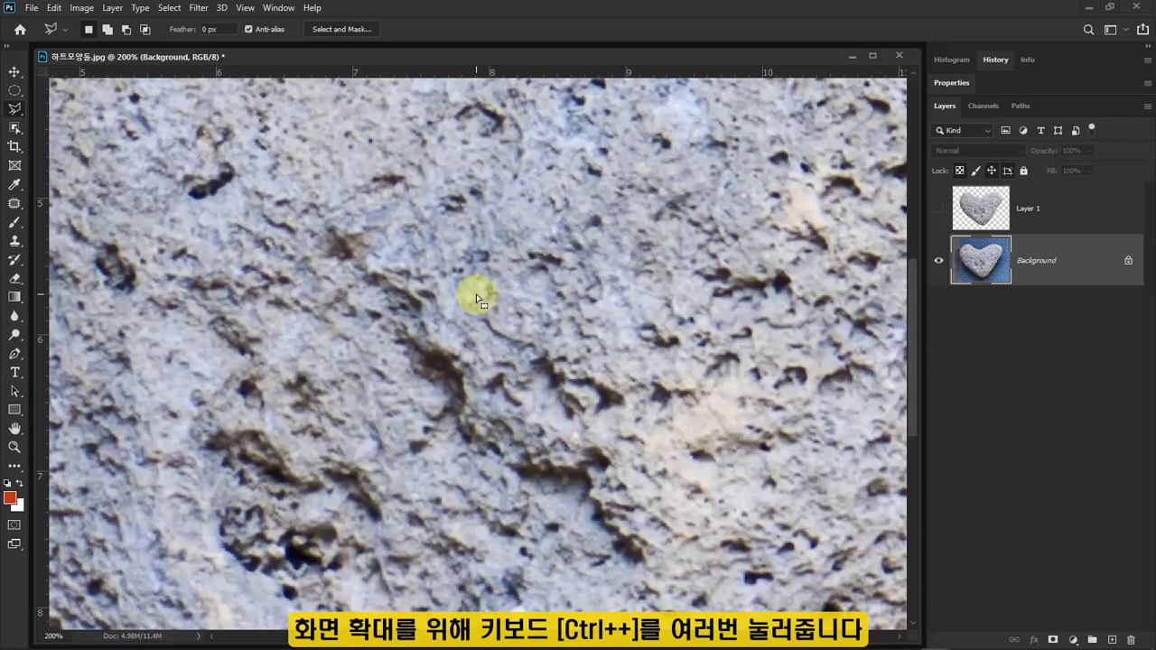
{"action": "left_click_drag", "start_coordinate": [588, 307], "coordinate": [255, 376]}
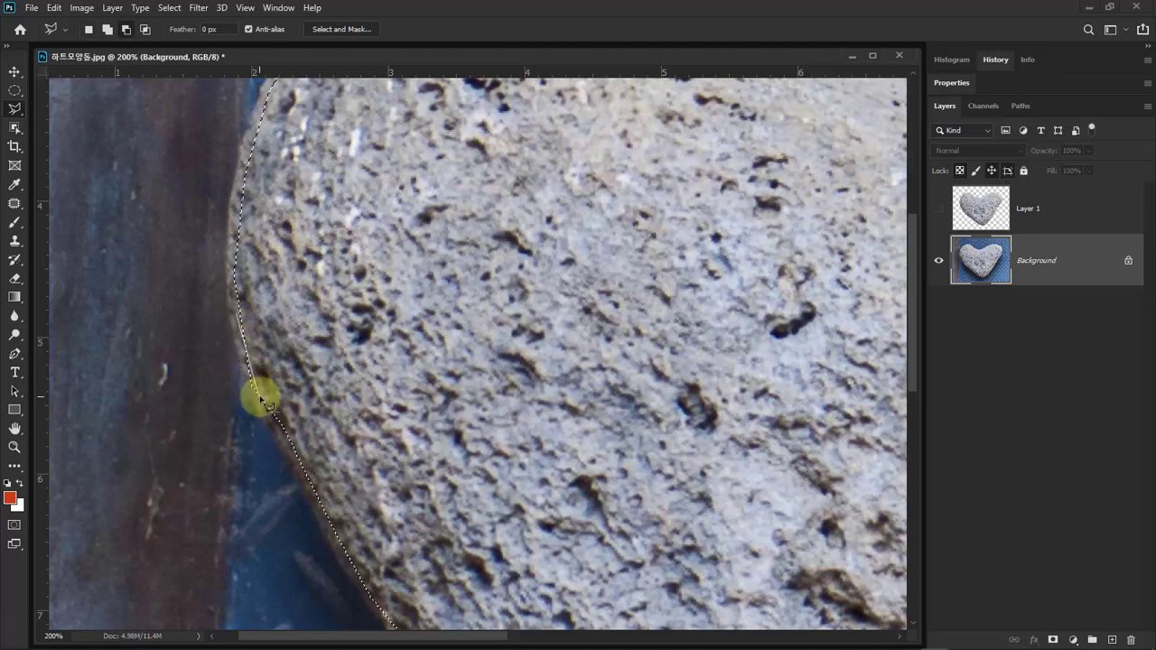
{"action": "left_click", "coordinate": [275, 439]}
{"action": "left_click", "coordinate": [257, 441]}
{"action": "left_click", "coordinate": [214, 398]}
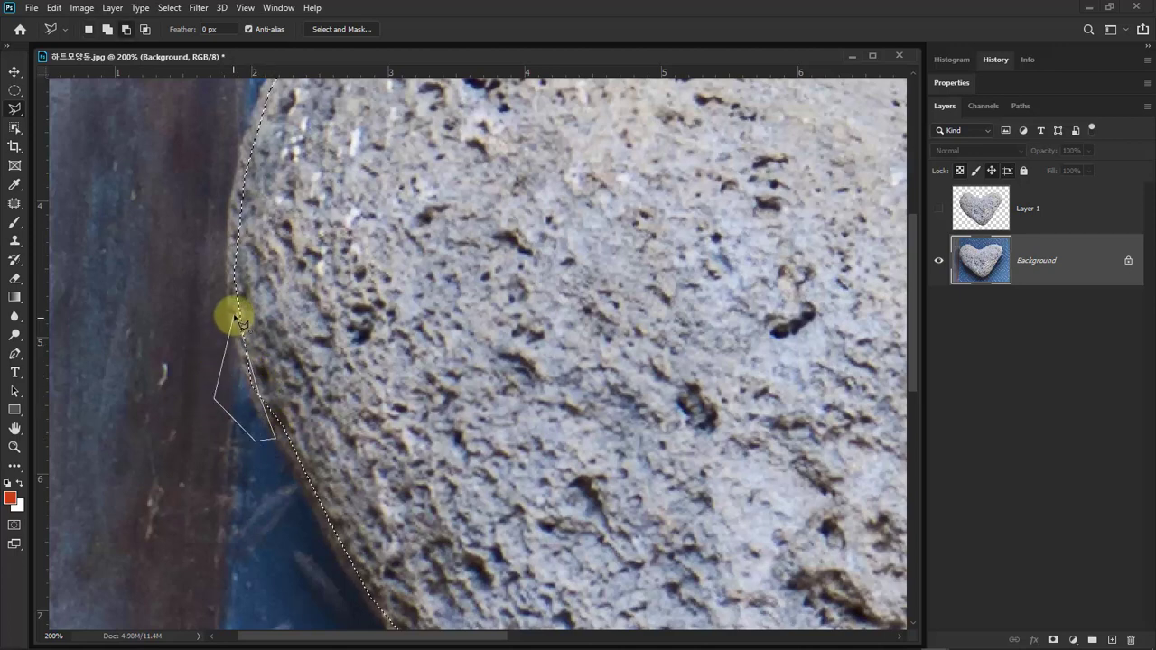
{"action": "left_click", "coordinate": [235, 317]}
- Examine the selection outline along the stone's lower tip, right side, both lobes and upper notch for inaccurate edges
{"action": "left_click_drag", "start_coordinate": [403, 421], "coordinate": [315, 121]}
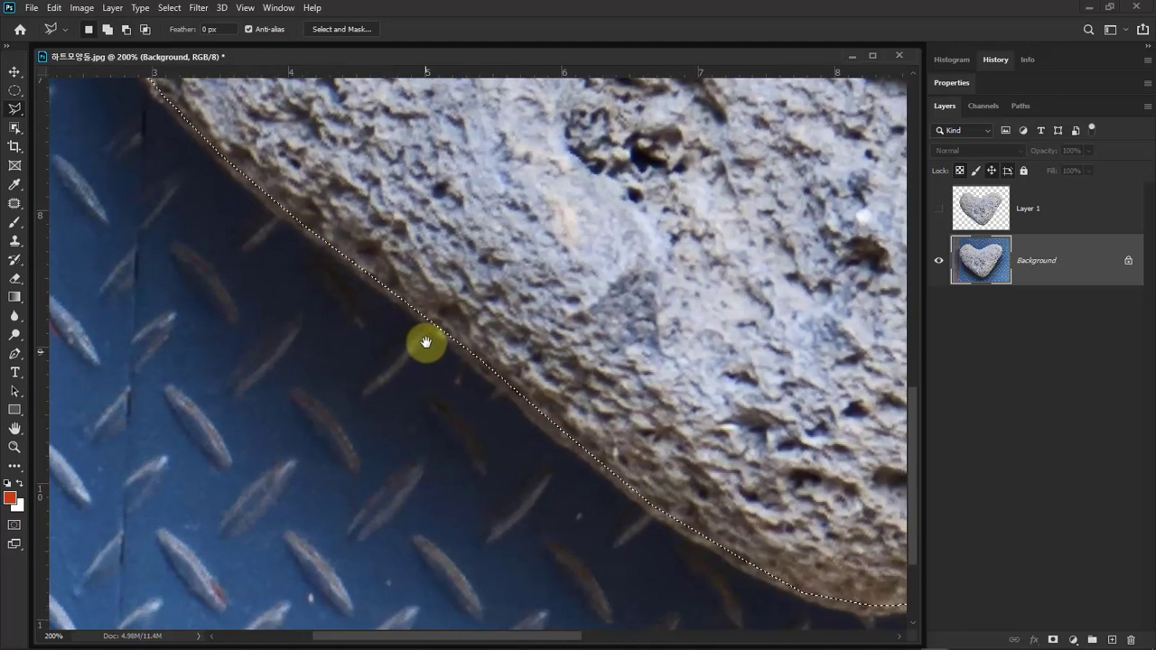
{"action": "left_click_drag", "start_coordinate": [480, 397], "coordinate": [98, 230]}
{"action": "left_click_drag", "start_coordinate": [382, 371], "coordinate": [176, 421]}
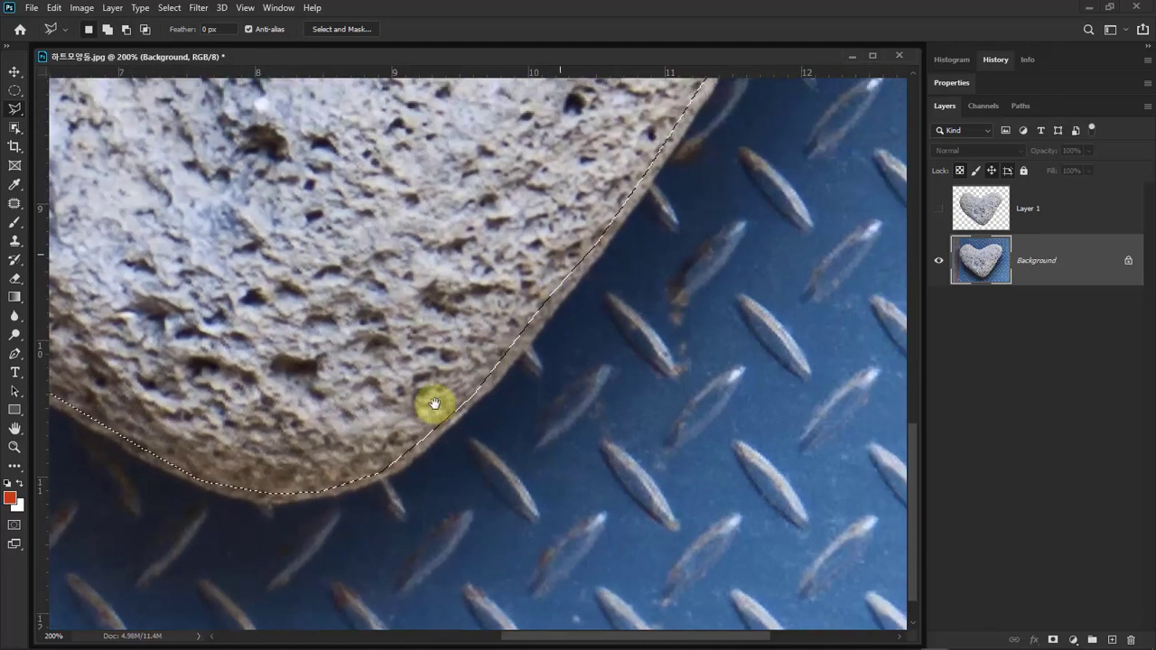
{"action": "left_click_drag", "start_coordinate": [436, 405], "coordinate": [274, 605]}
{"action": "left_click_drag", "start_coordinate": [619, 237], "coordinate": [540, 458]}
{"action": "left_click_drag", "start_coordinate": [703, 198], "coordinate": [640, 459]}
{"action": "left_click_drag", "start_coordinate": [654, 118], "coordinate": [872, 259]}
{"action": "left_click_drag", "start_coordinate": [501, 315], "coordinate": [826, 276]}
{"action": "left_click_drag", "start_coordinate": [444, 337], "coordinate": [799, 450]}
{"action": "left_click_drag", "start_coordinate": [500, 437], "coordinate": [249, 430]}
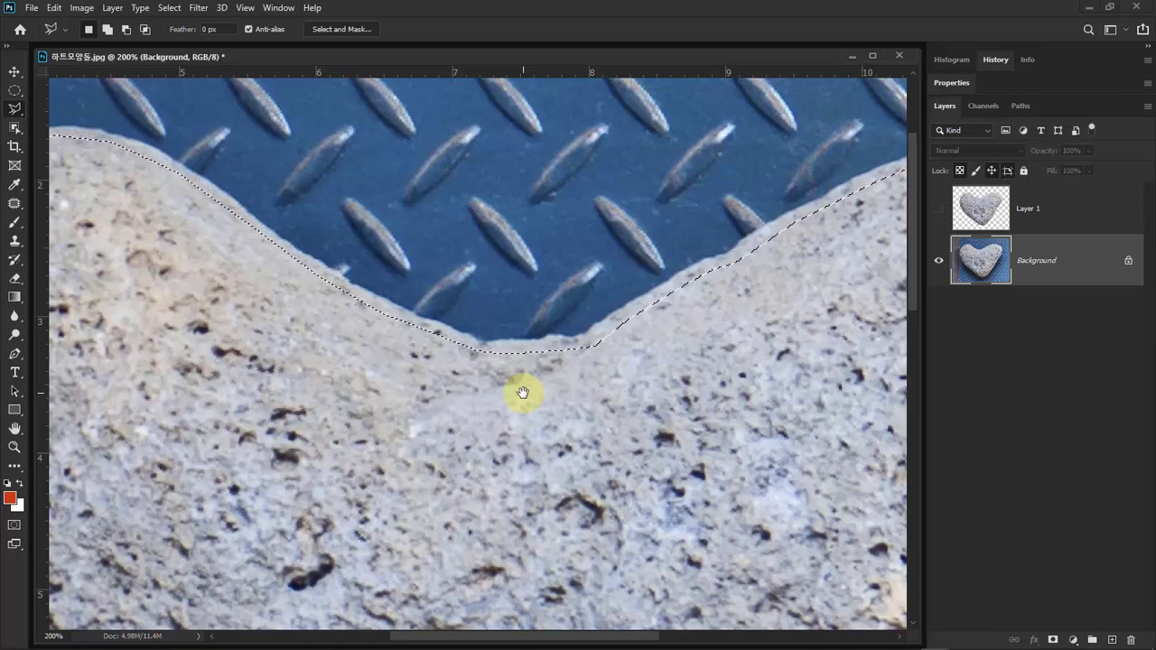
{"action": "key", "text": "ctrl+minus"}
{"action": "key", "text": "ctrl+minus"}
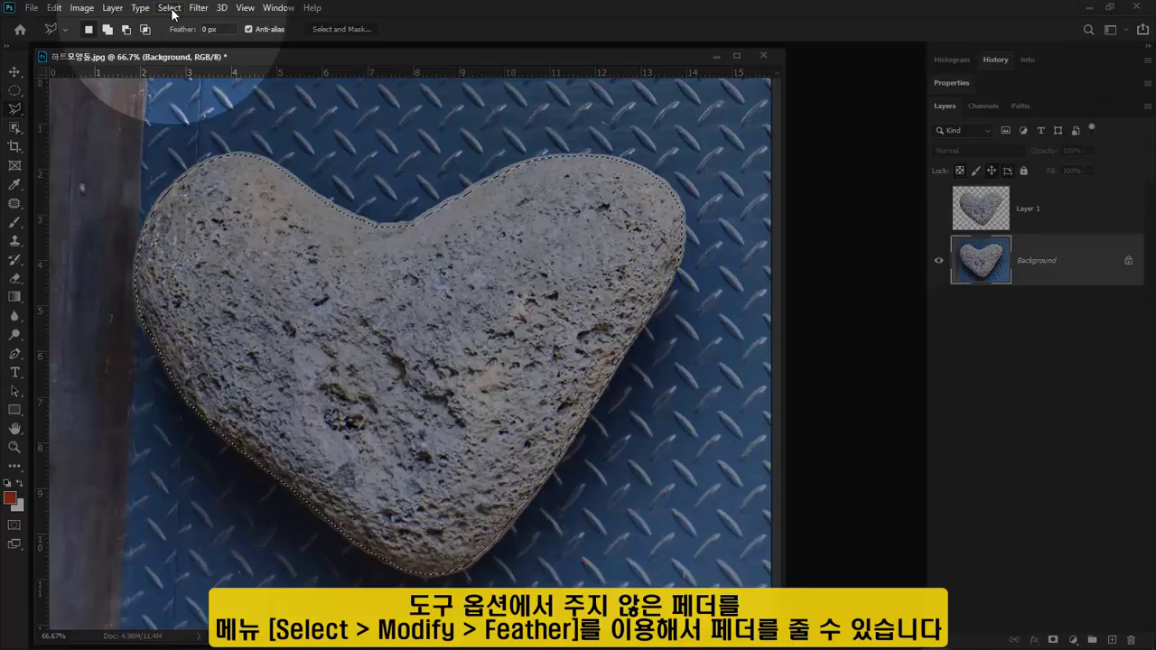
- Feather the stone selection with a radius of 2 pixels
{"action": "left_click", "coordinate": [171, 11]}
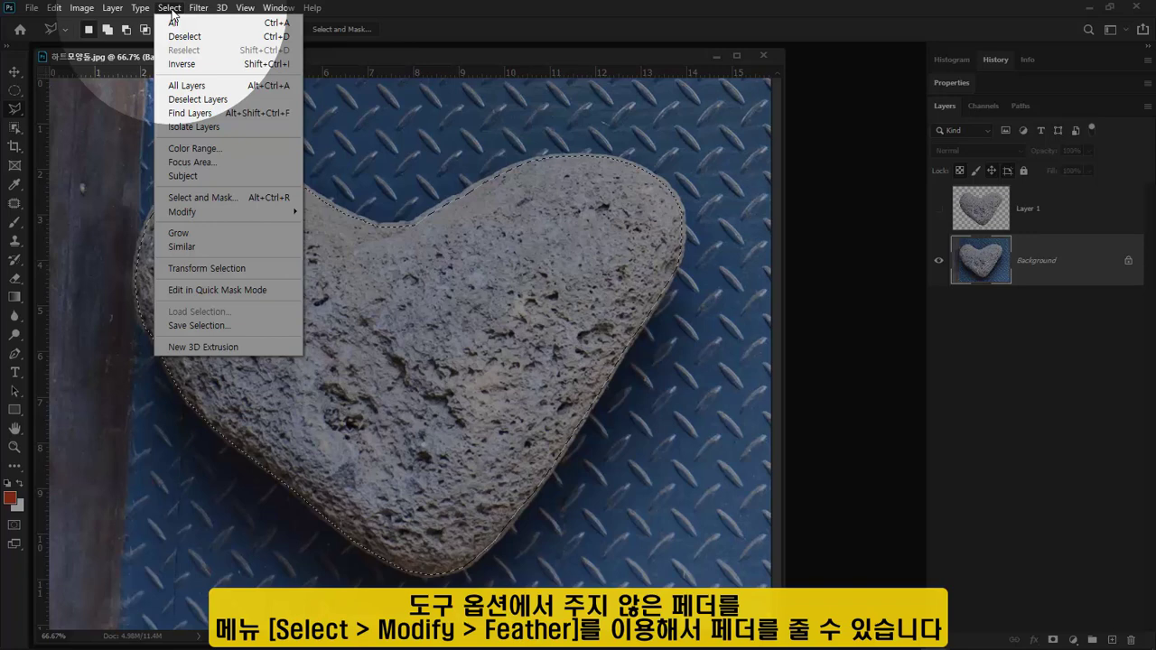
{"action": "mouse_move", "coordinate": [275, 214]}
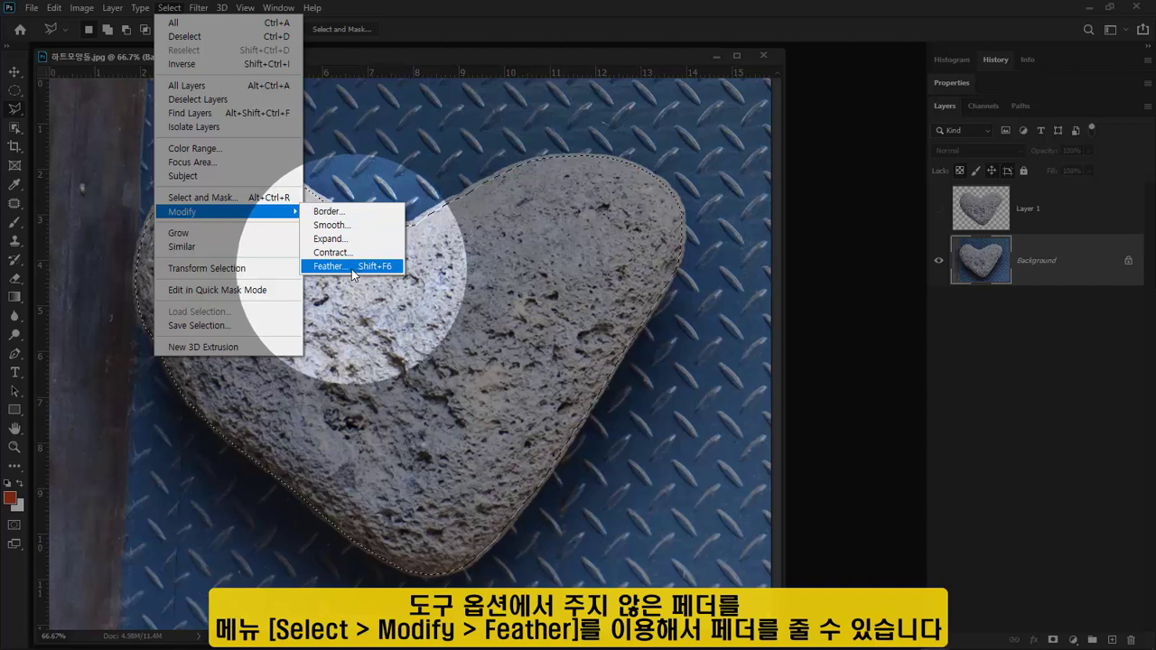
{"action": "left_click", "coordinate": [351, 267]}
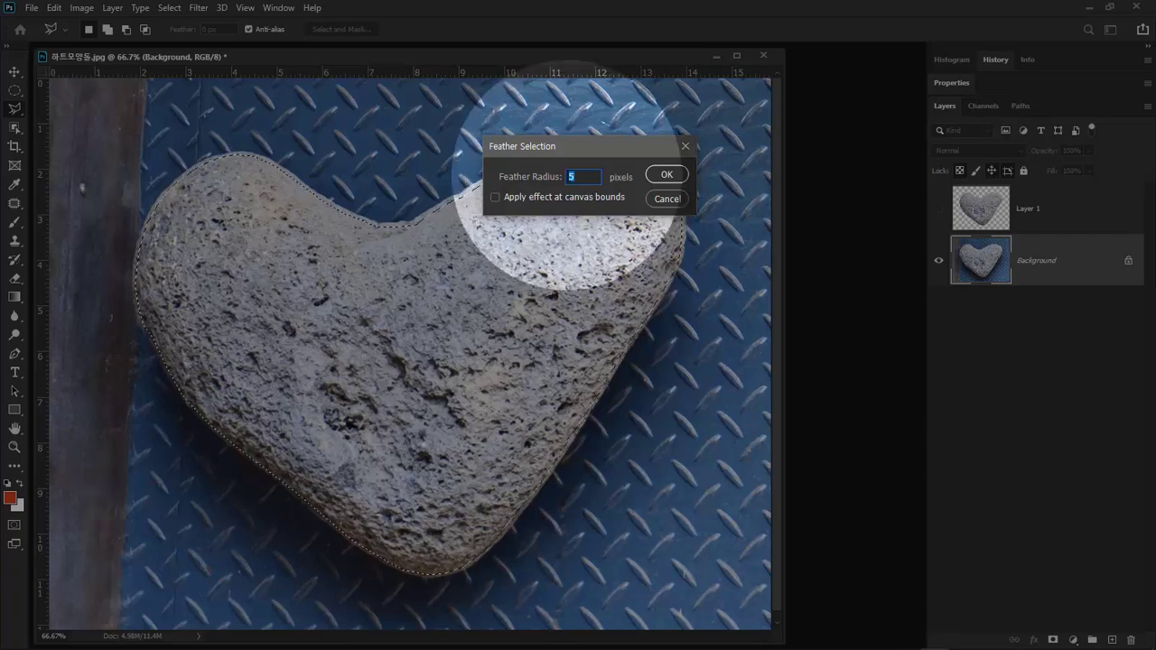
{"action": "type", "text": "2"}
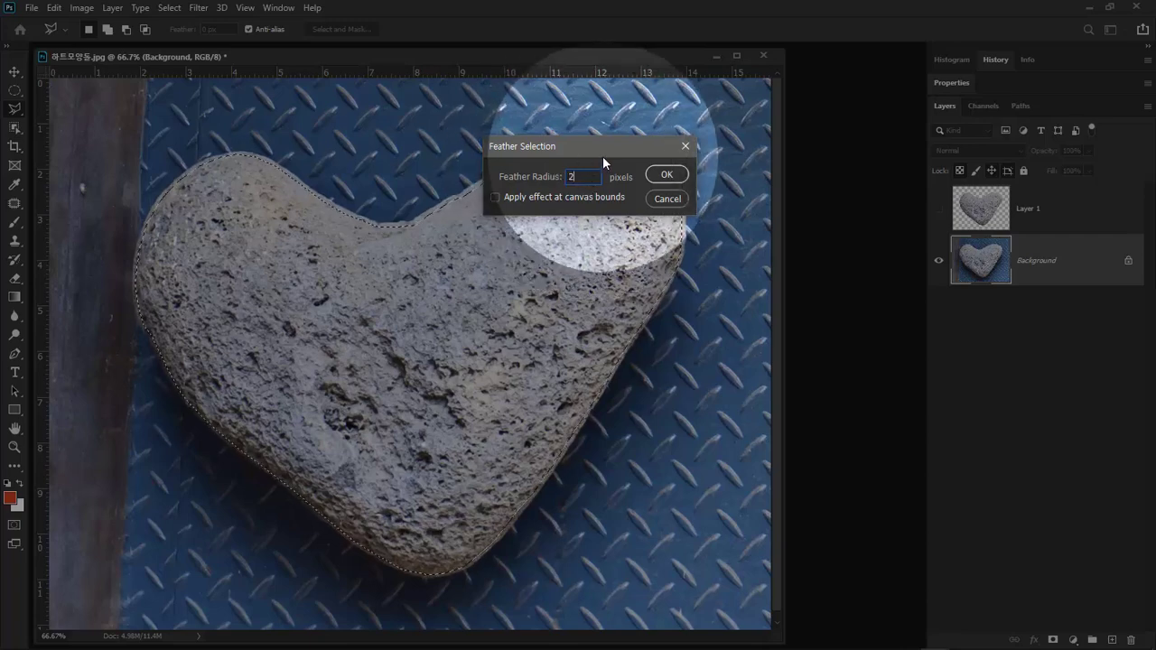
{"action": "left_click", "coordinate": [679, 175]}
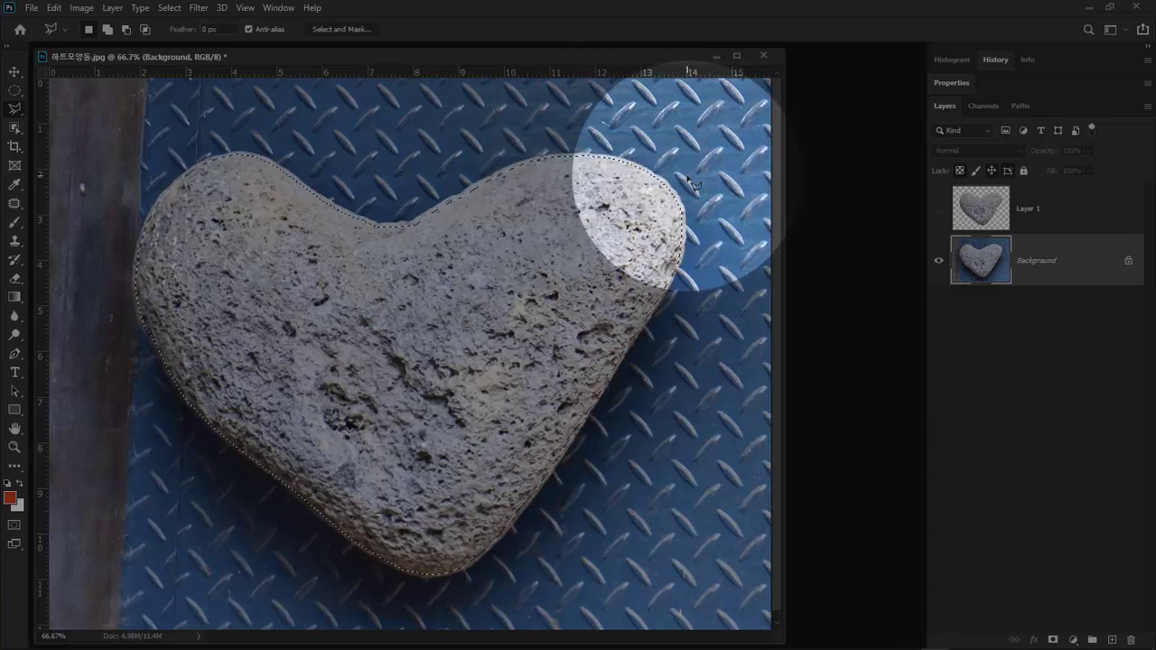
- Copy the feathered stone selection onto a new layer and hide the Background layer
{"action": "left_click", "coordinate": [948, 310]}
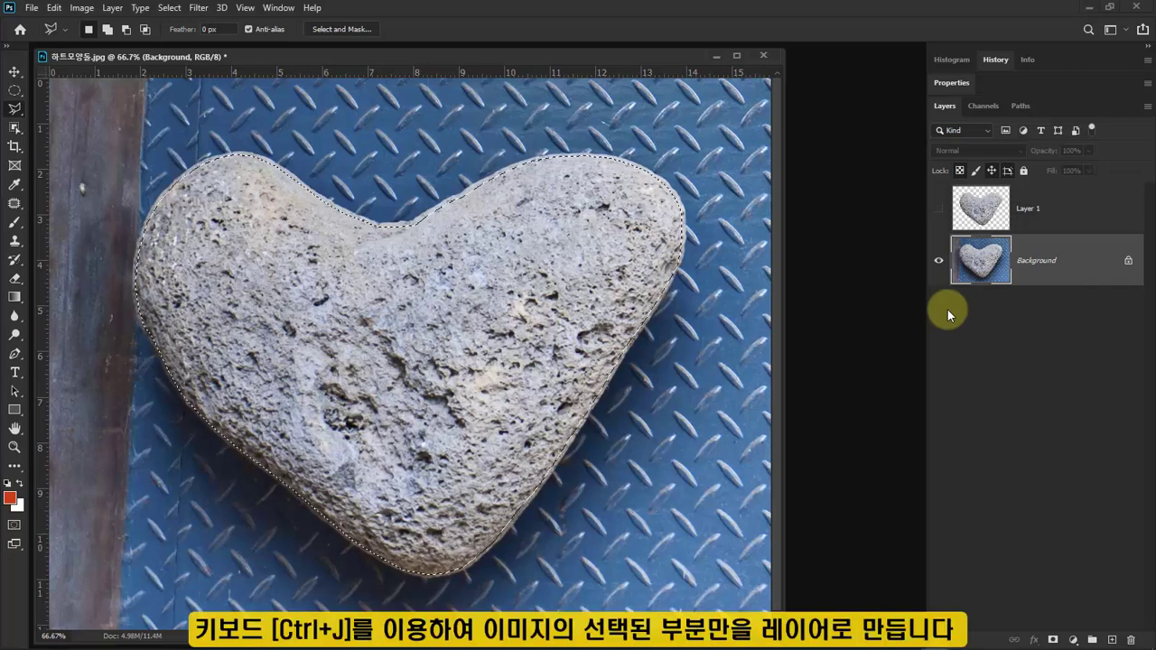
{"action": "key", "text": "ctrl+j"}
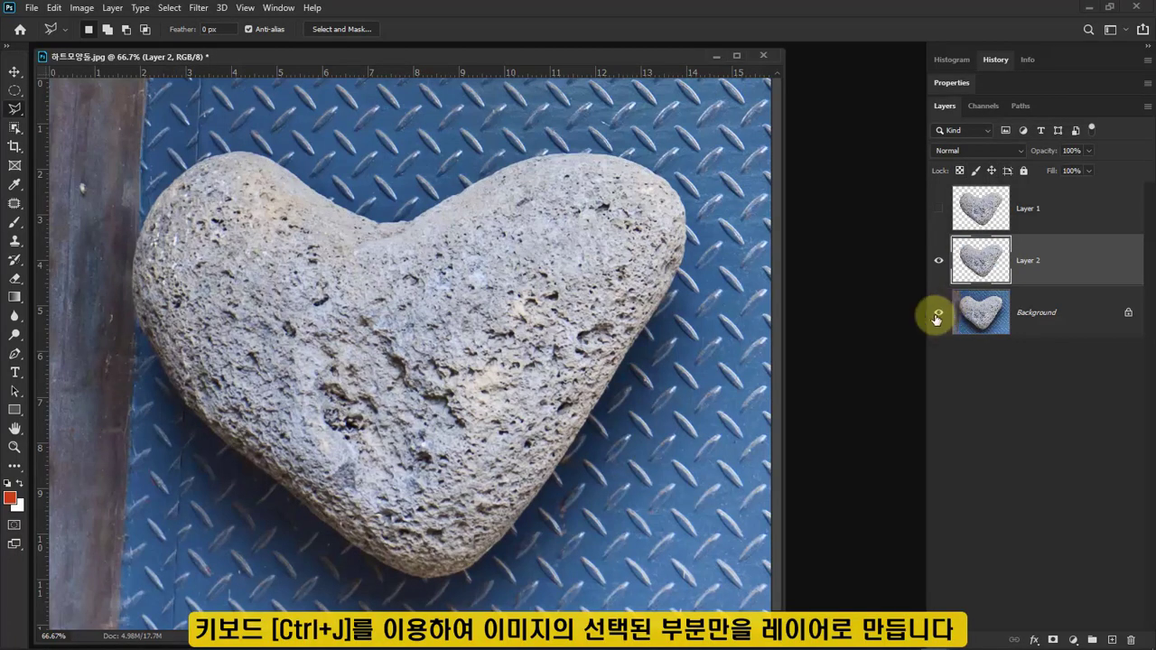
{"action": "left_click", "coordinate": [937, 314]}
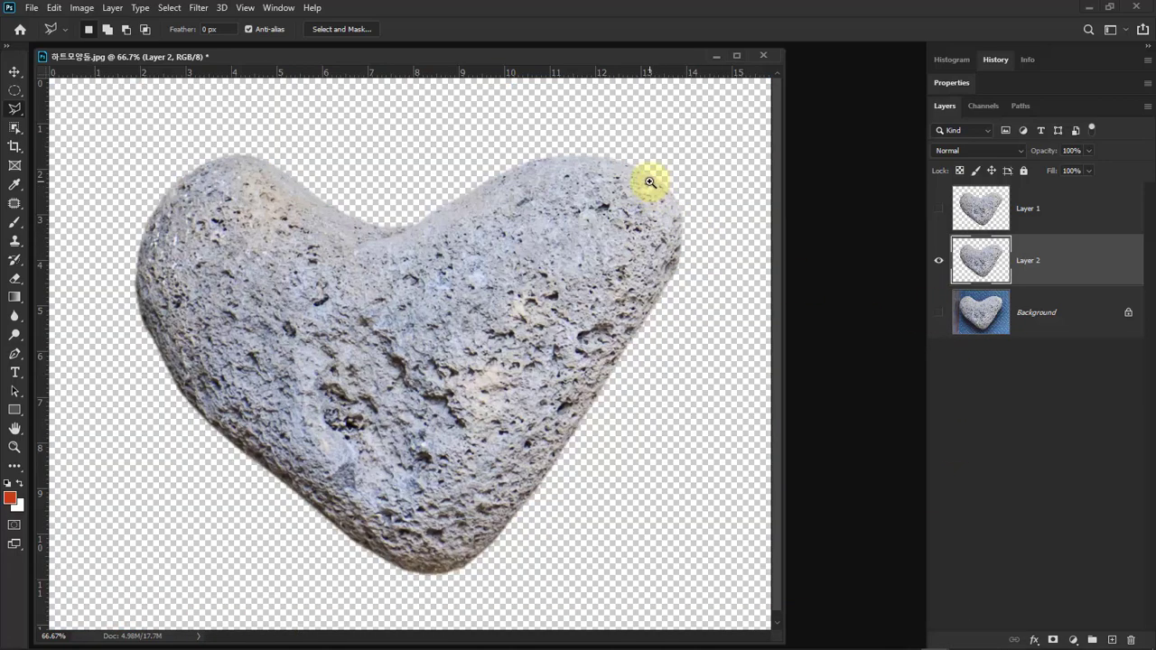
- Show Layer 1 to compare its unfeathered edge with Layer 2's feathered edge around the heart's right lobe
{"action": "left_click_drag", "start_coordinate": [649, 182], "coordinate": [692, 216]}
{"action": "left_click_drag", "start_coordinate": [552, 206], "coordinate": [589, 274]}
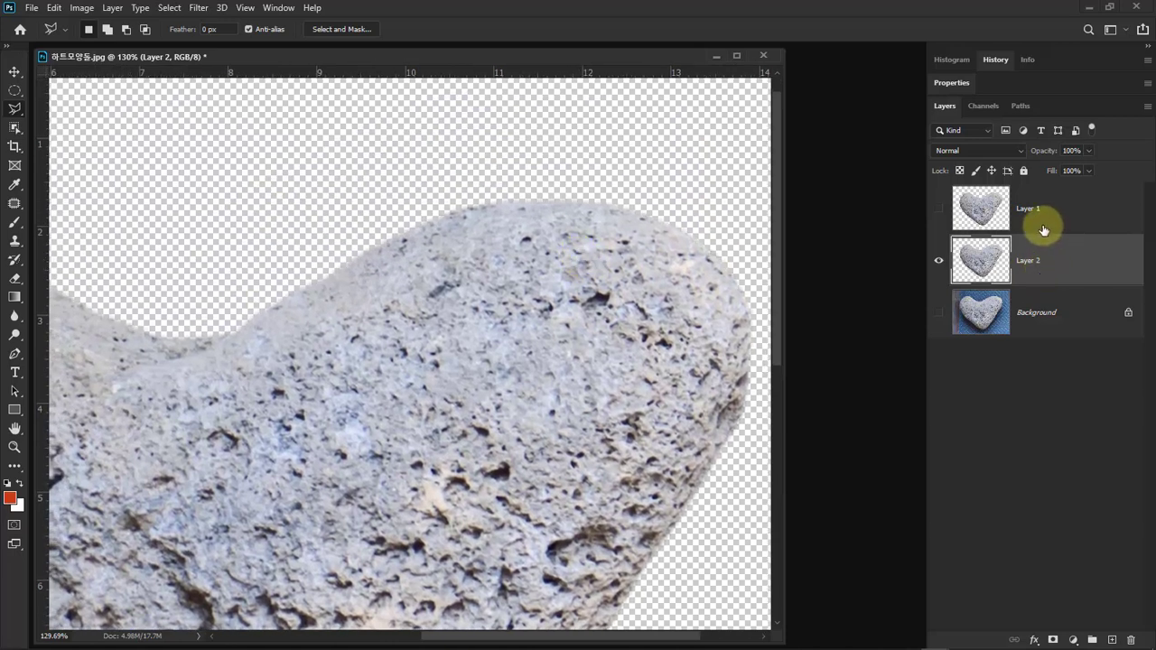
{"action": "left_click", "coordinate": [937, 210]}
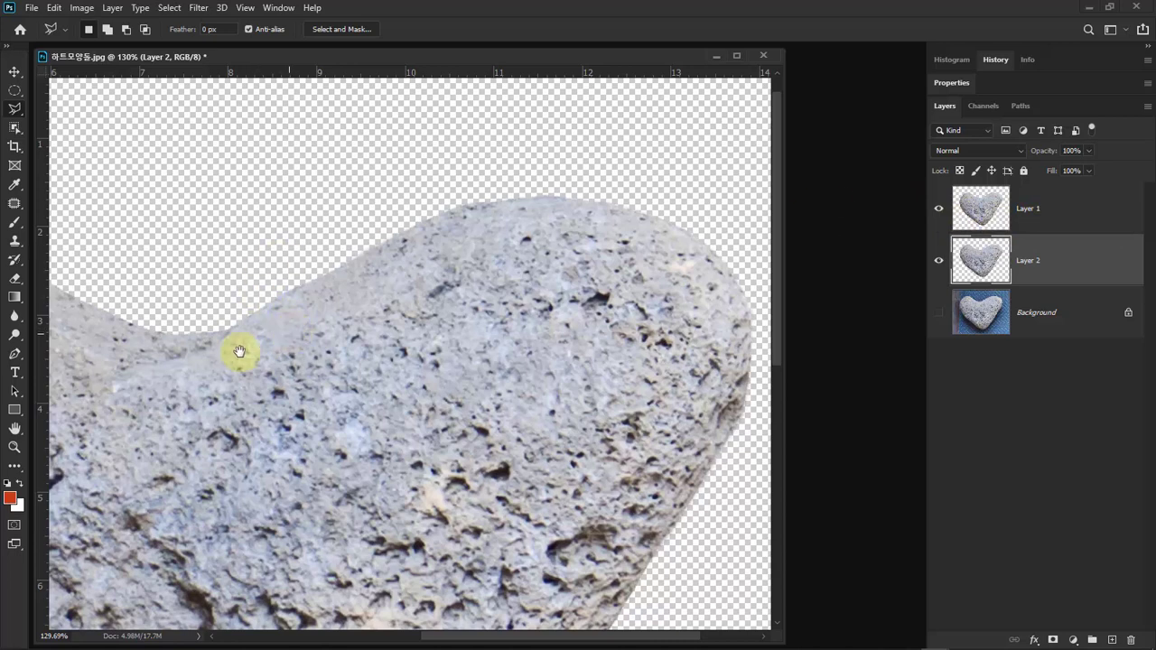
- Move Layer 2's feathered stone about 2 cm to the left with the Move tool so its left lobe shows beside Layer 1
{"action": "left_click_drag", "start_coordinate": [240, 352], "coordinate": [770, 288]}
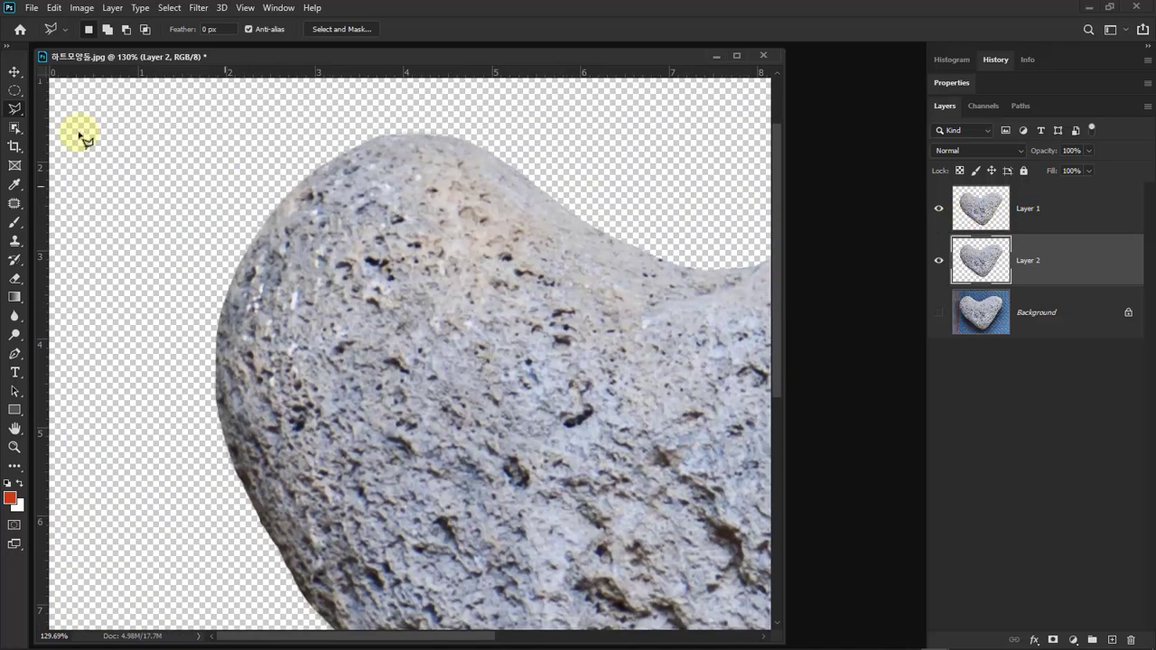
{"action": "left_click", "coordinate": [14, 72]}
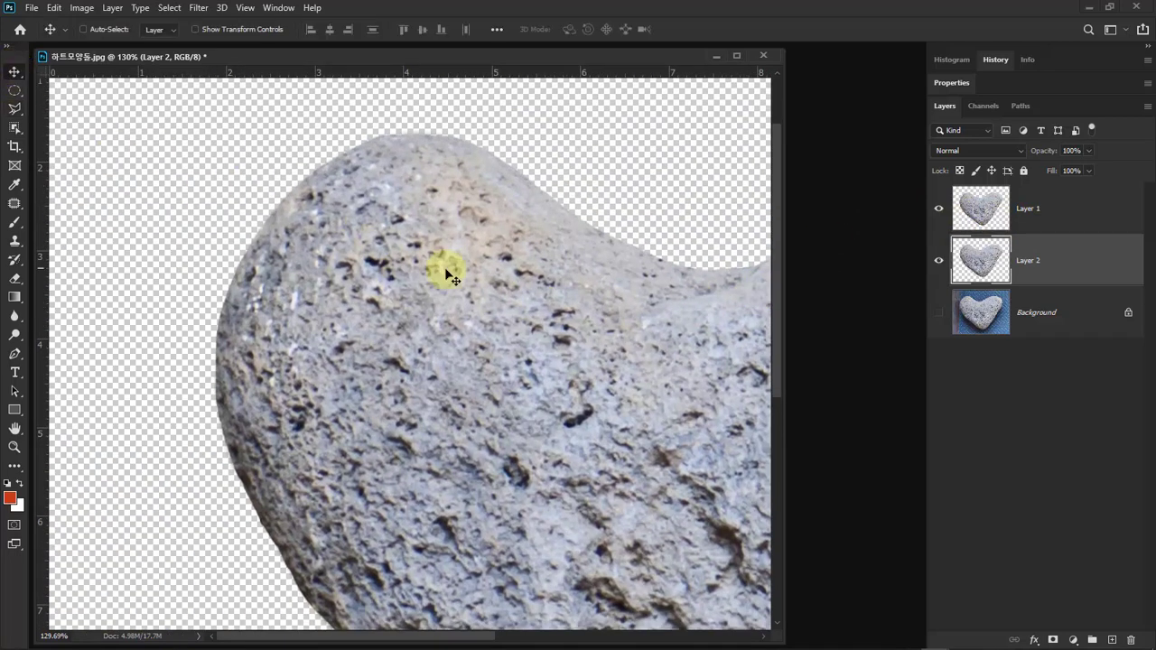
{"action": "left_click_drag", "start_coordinate": [443, 266], "coordinate": [260, 287]}
{"action": "scroll", "coordinate": [362, 310], "scroll_direction": "up", "scroll_amount": 2}
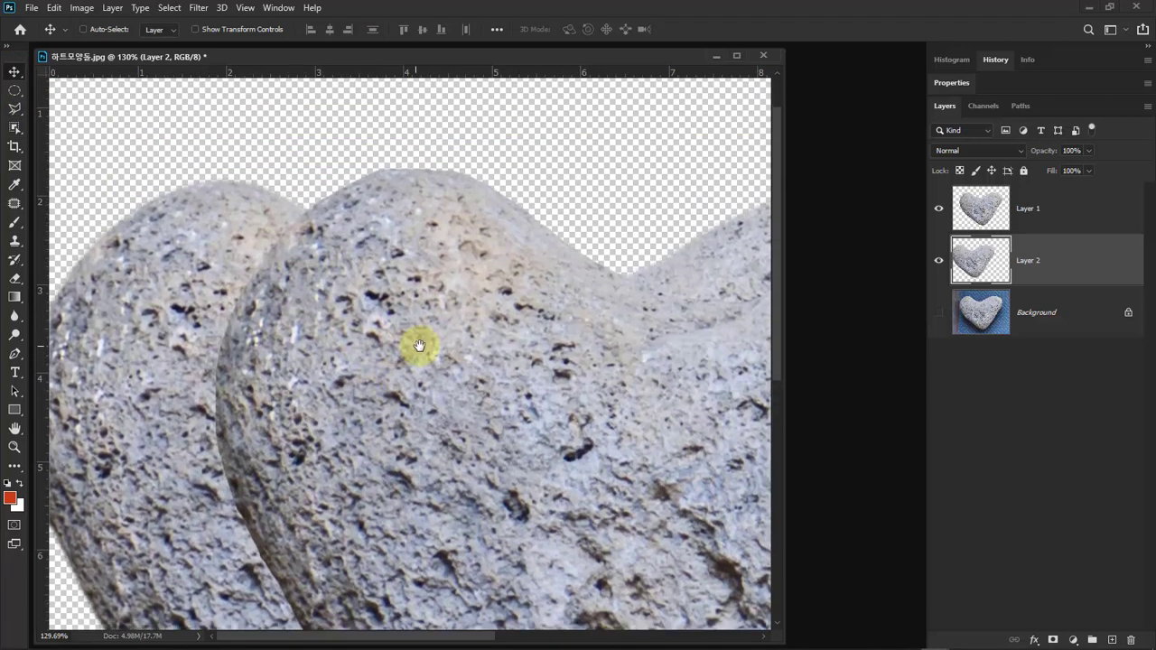
- Select Layer 1 and toggle its visibility to compare its unfeathered edge with Layer 2's feathered edge around the left lobes
{"action": "key", "text": "ctrl"}
{"action": "left_click", "coordinate": [1078, 216]}
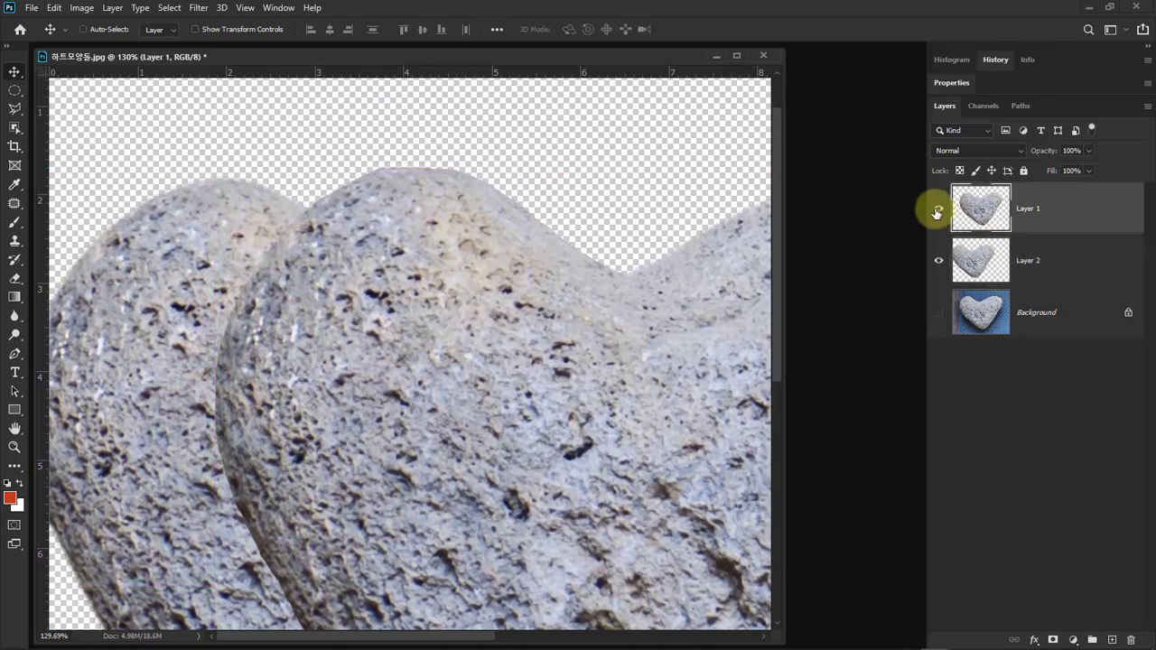
{"action": "left_click", "coordinate": [939, 209]}
{"action": "left_click", "coordinate": [938, 209]}
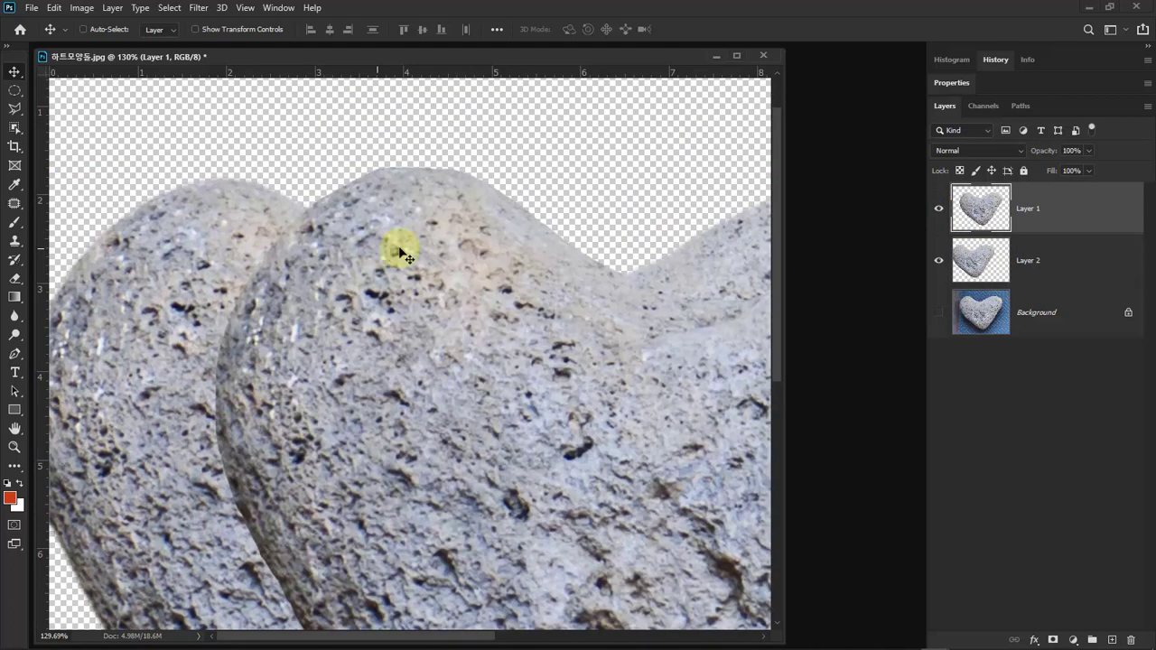
{"action": "left_click", "coordinate": [937, 214]}
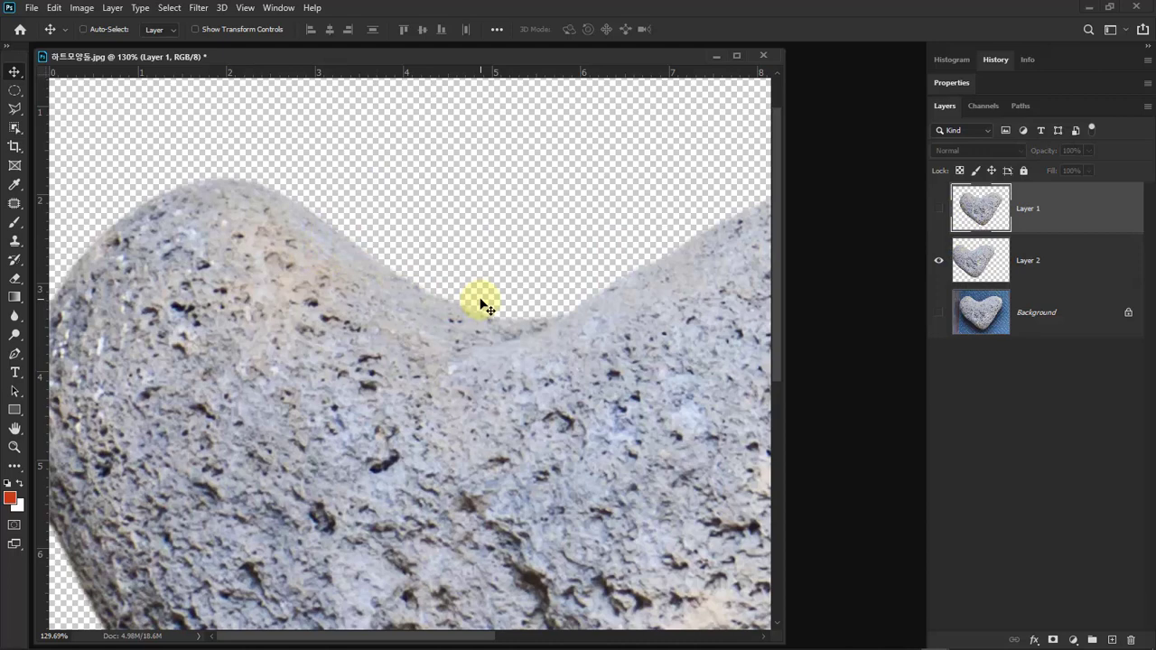
{"action": "left_click", "coordinate": [939, 208]}
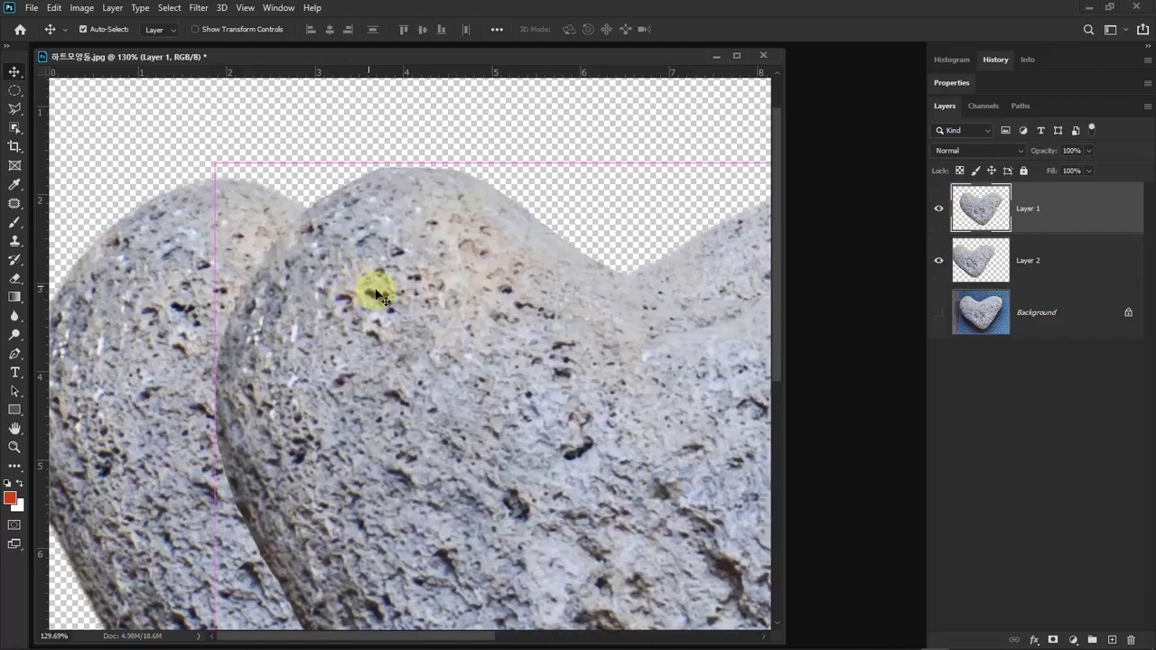
- Shift Layer 1's stone about 1.3 cm right and slightly up, and Layer 2's stone about 1.4 cm right, keeping the left edges side by side
{"action": "left_click_drag", "start_coordinate": [376, 291], "coordinate": [536, 286]}
{"action": "scroll", "coordinate": [536, 286], "scroll_direction": "down", "scroll_amount": 3}
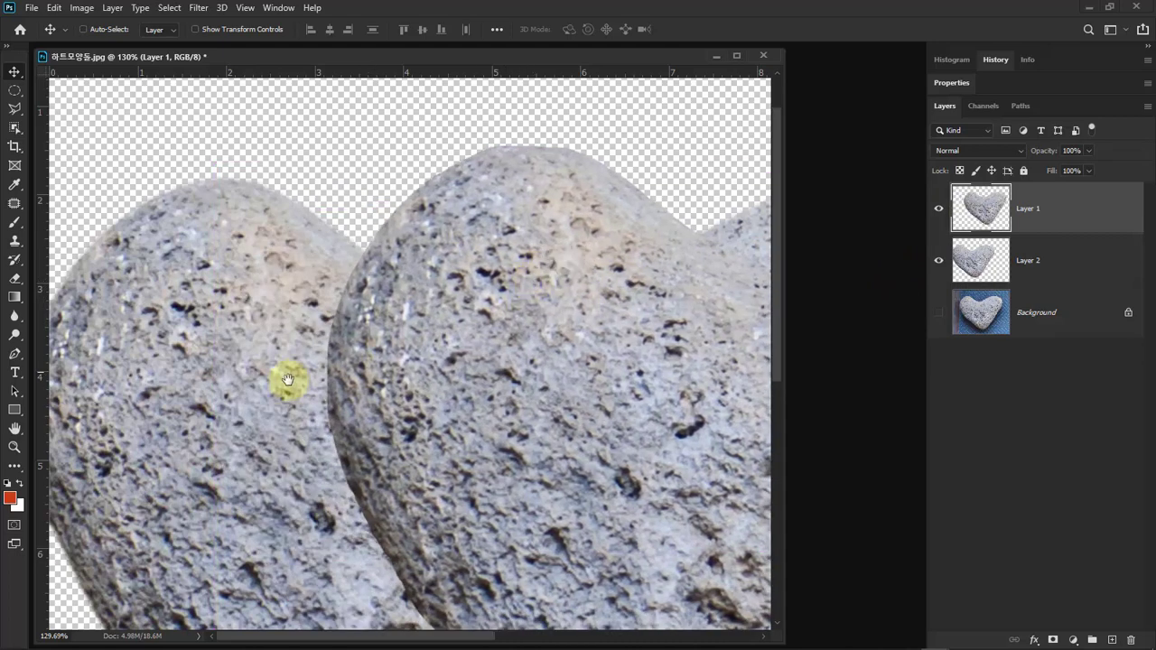
{"action": "key", "text": "ctrl"}
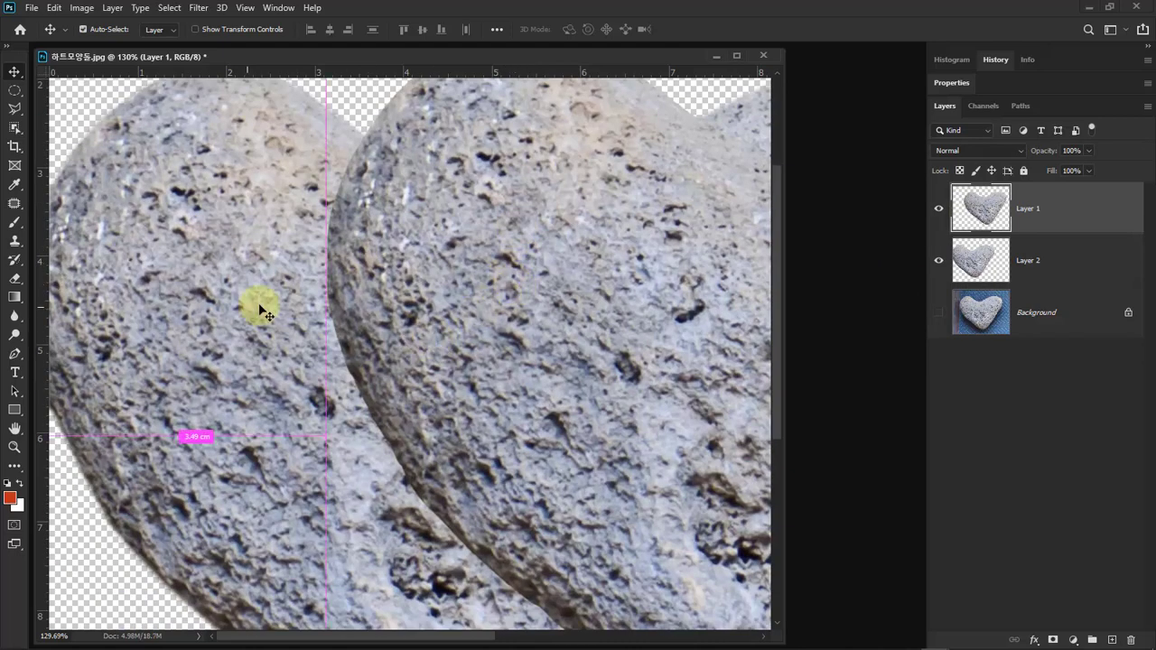
{"action": "left_click", "coordinate": [1080, 272]}
{"action": "left_click_drag", "start_coordinate": [237, 259], "coordinate": [358, 269]}
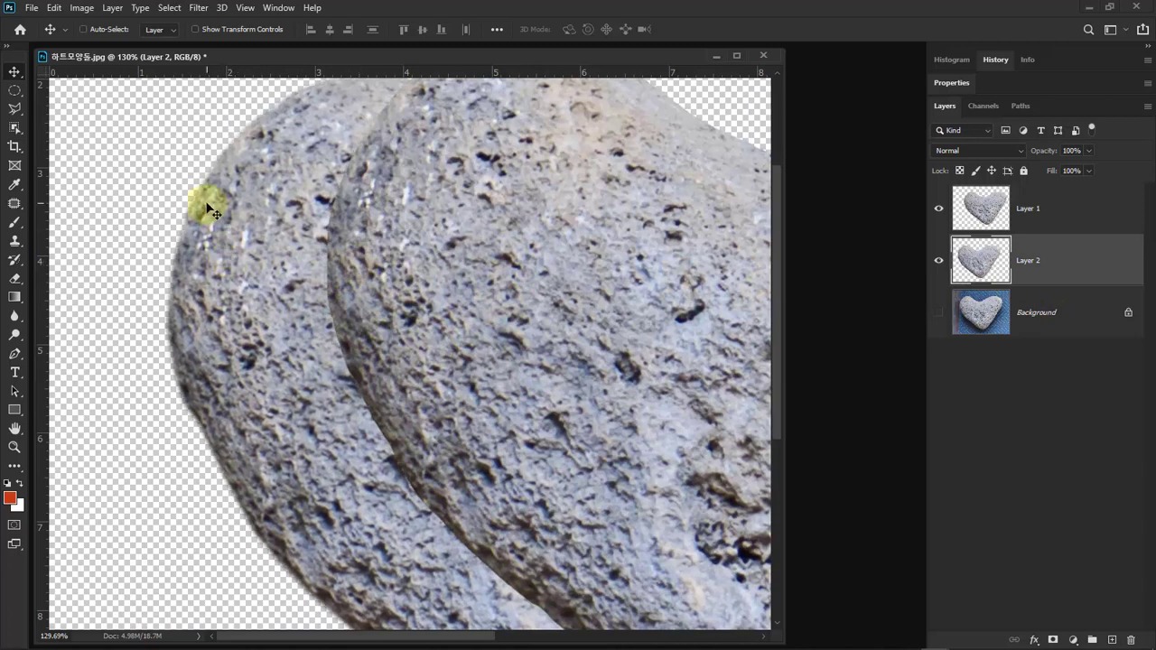
- Make Layer 1 active and switch to the Lasso tool with the whole image fitted in view
{"action": "left_click", "coordinate": [1013, 226]}
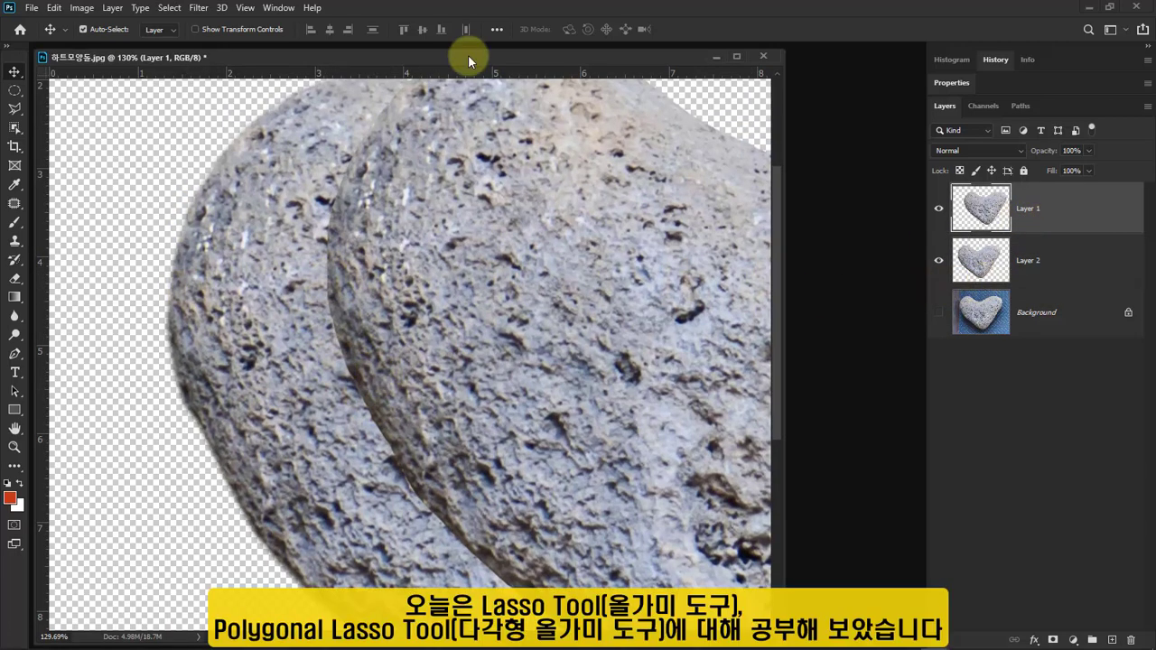
{"action": "key", "text": "ctrl+0"}
{"action": "left_click_drag", "start_coordinate": [14, 108], "coordinate": [124, 119]}
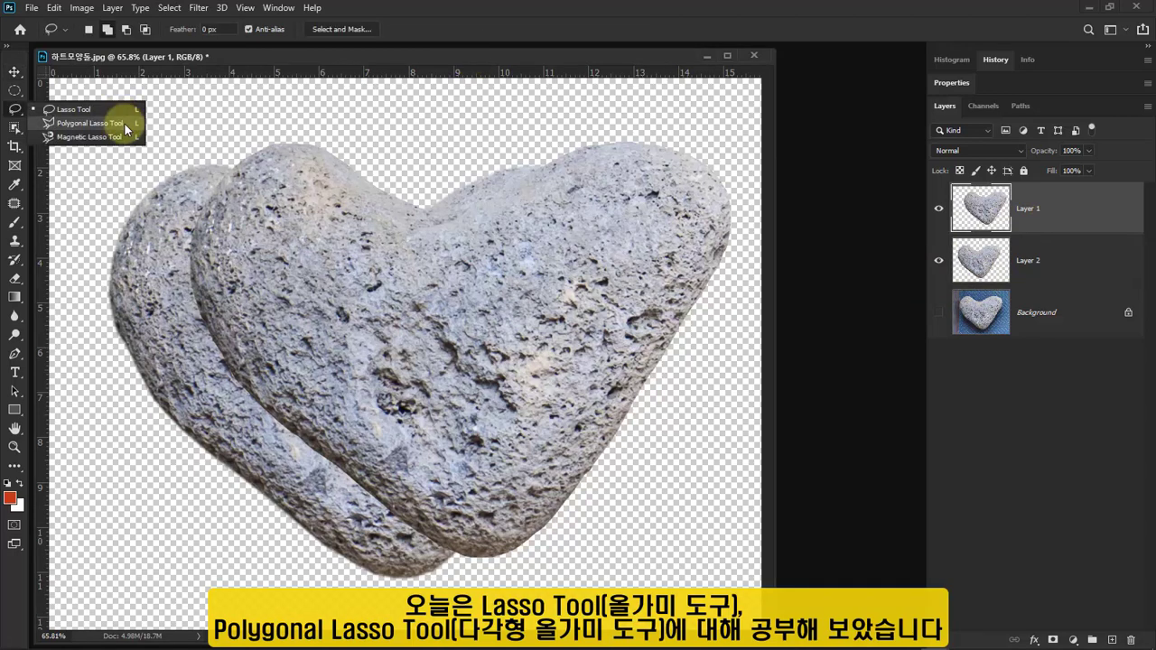
{"action": "left_click", "coordinate": [391, 55]}
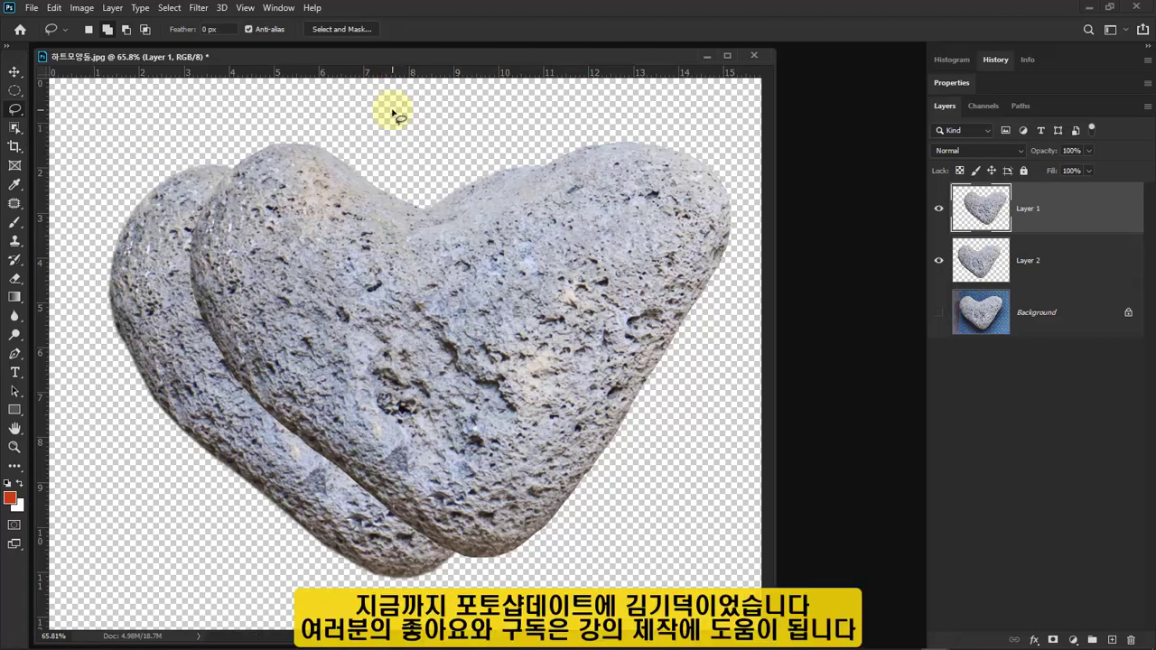